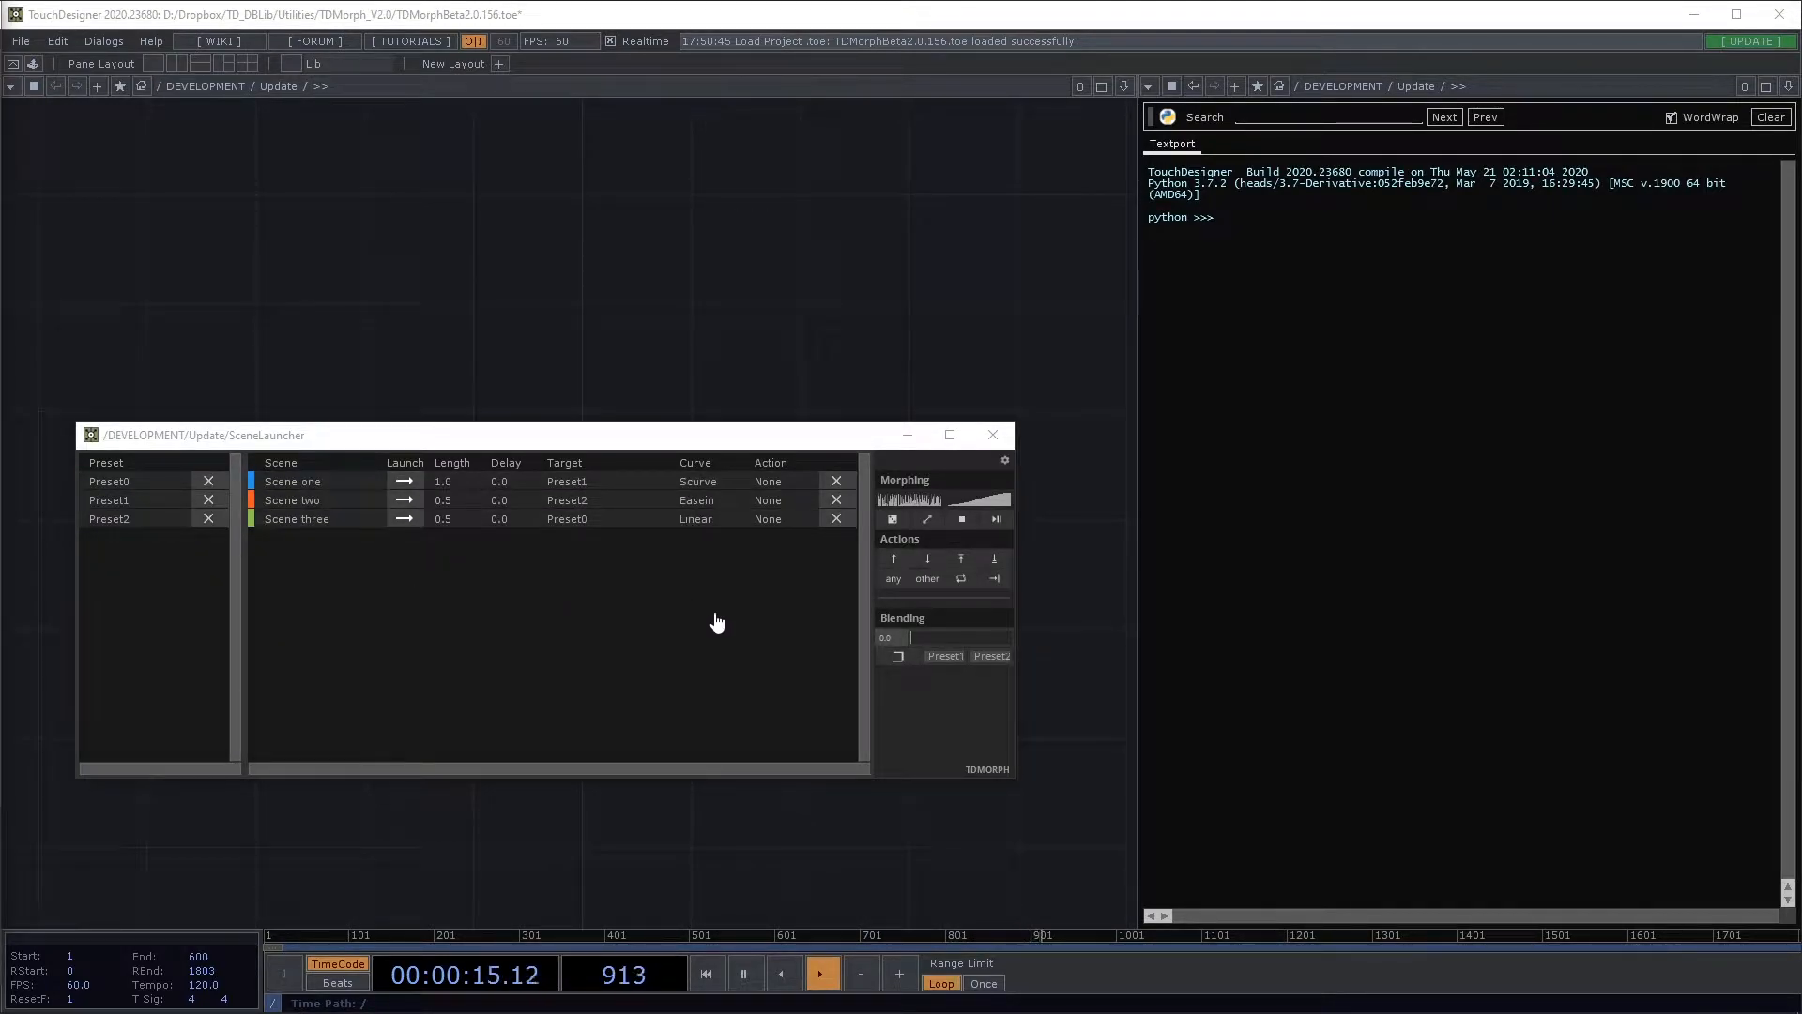
Step: Turn on Enable scripting for scenes in the Scene Launcher settings and close the settings window
click(1005, 463)
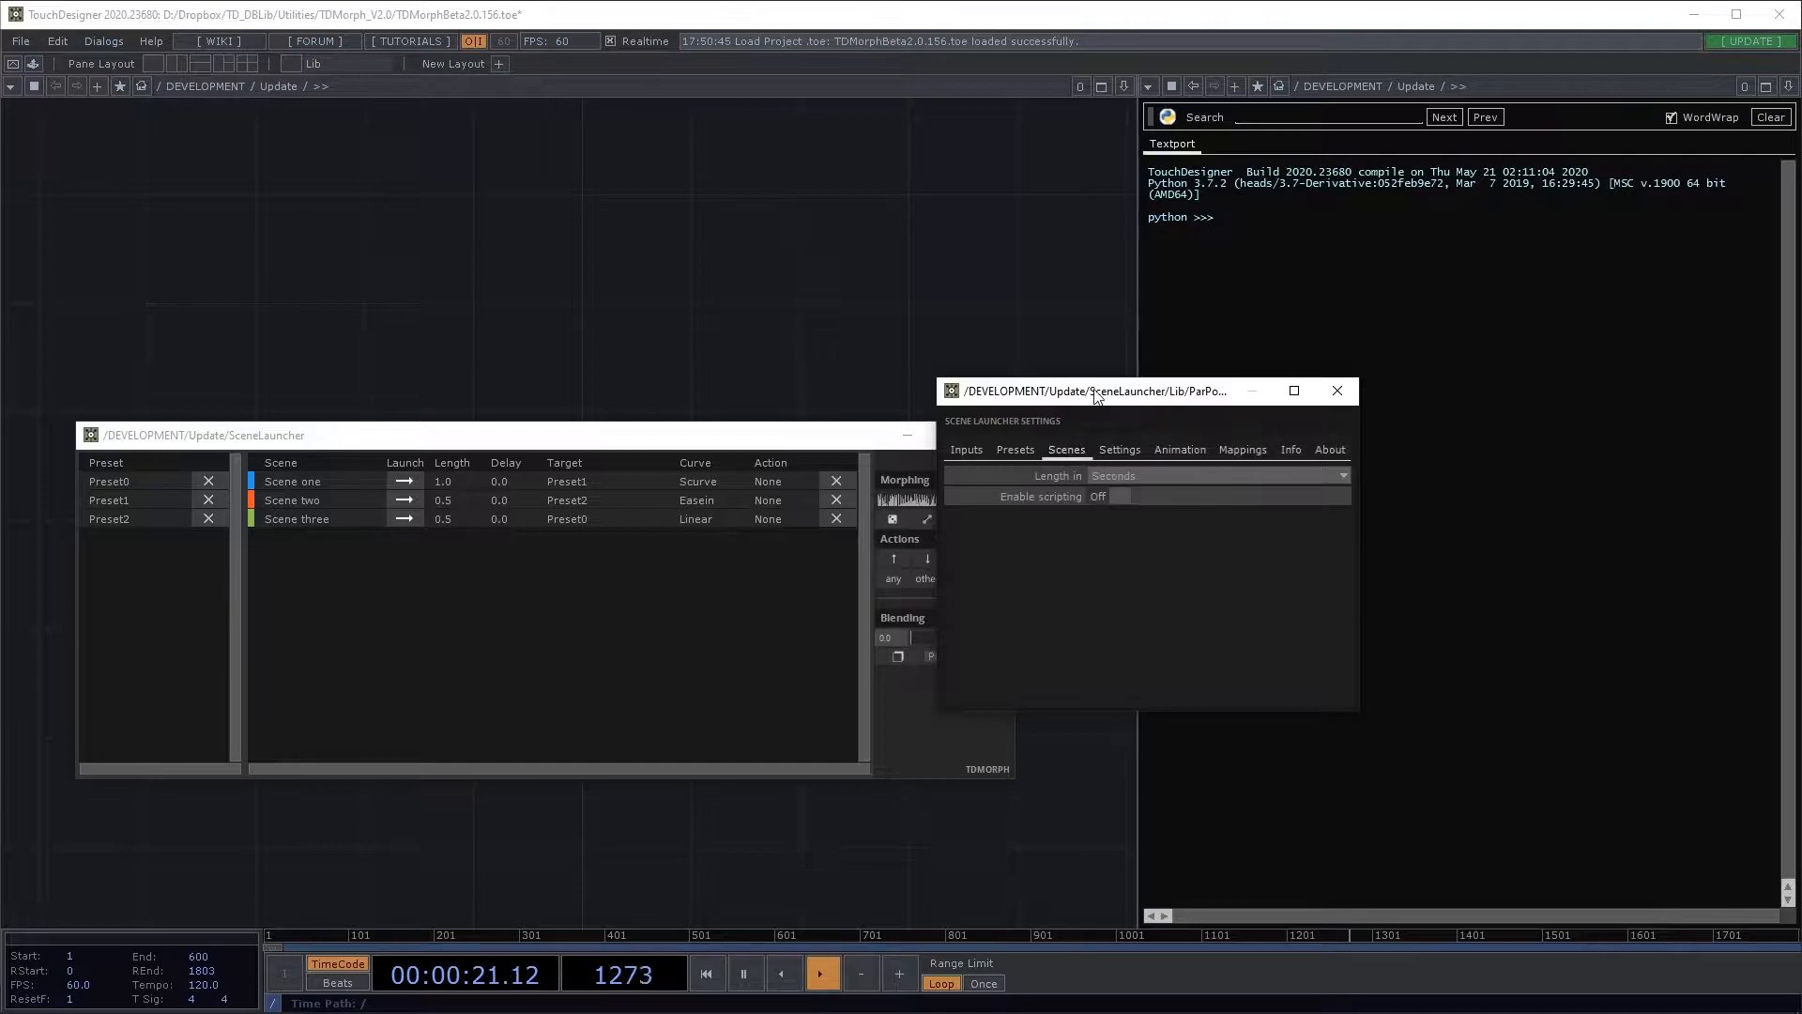
drag(1093, 392, 1199, 406)
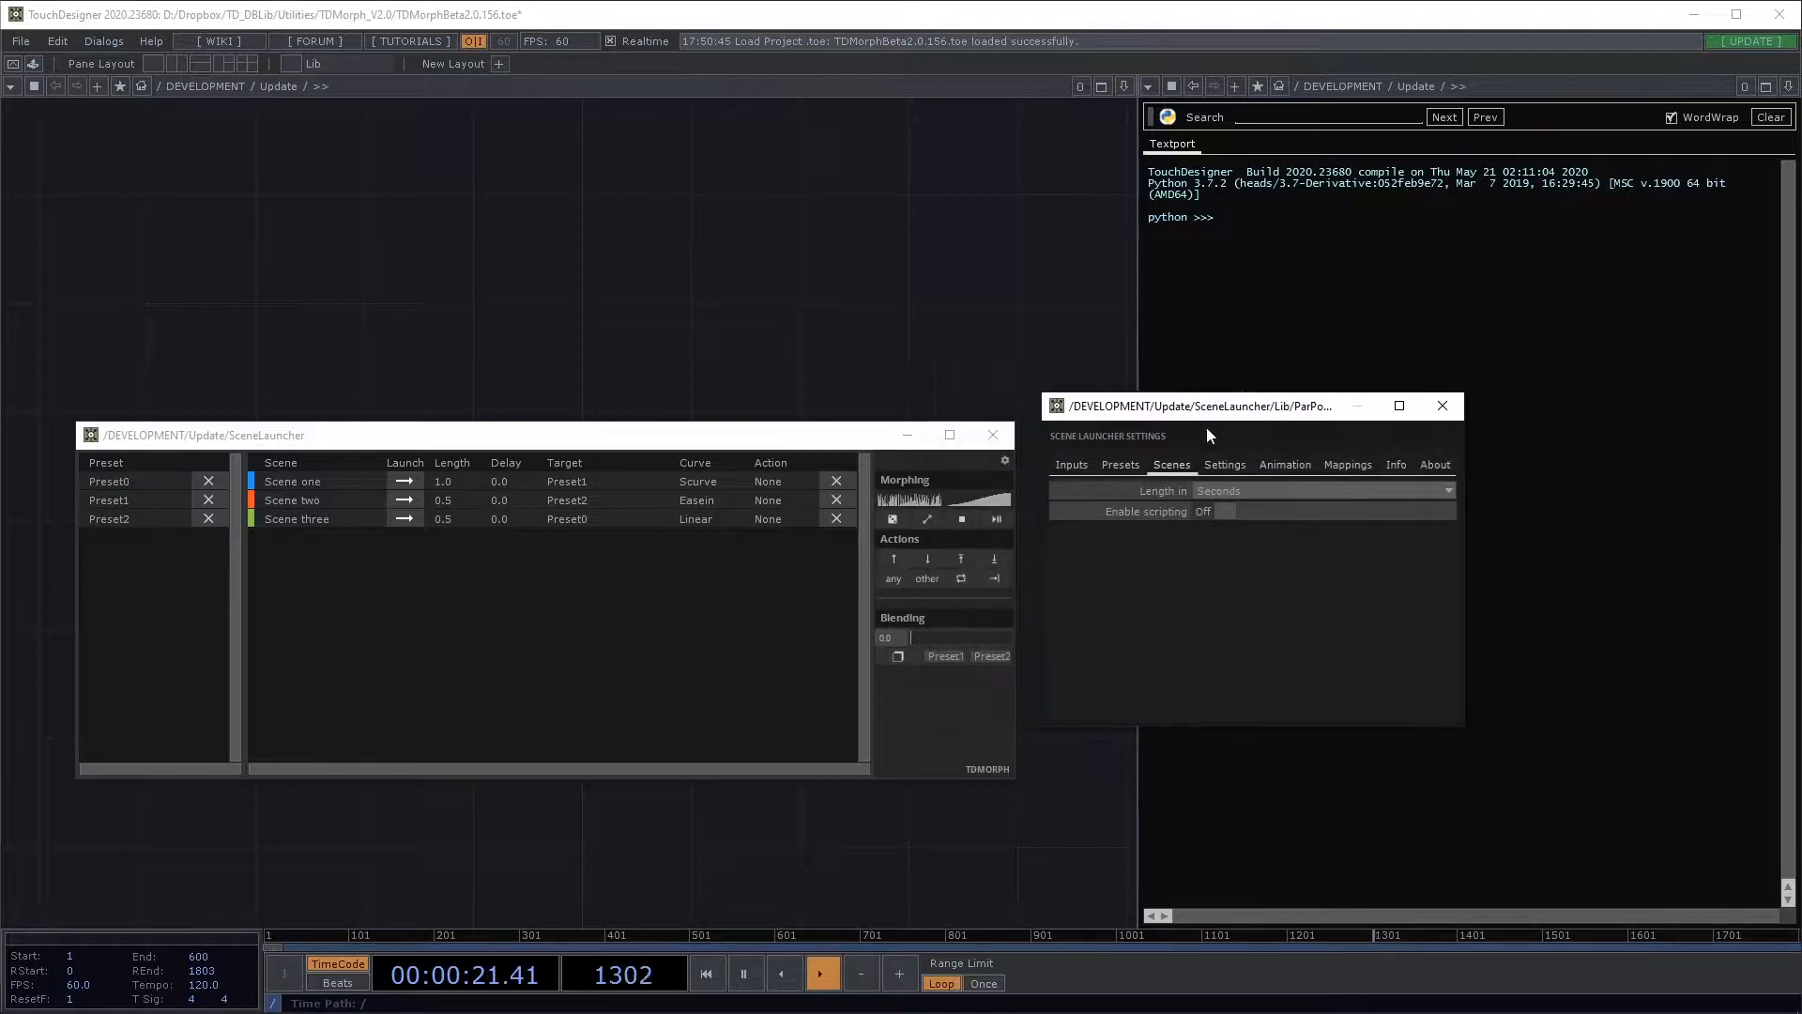
click(1225, 515)
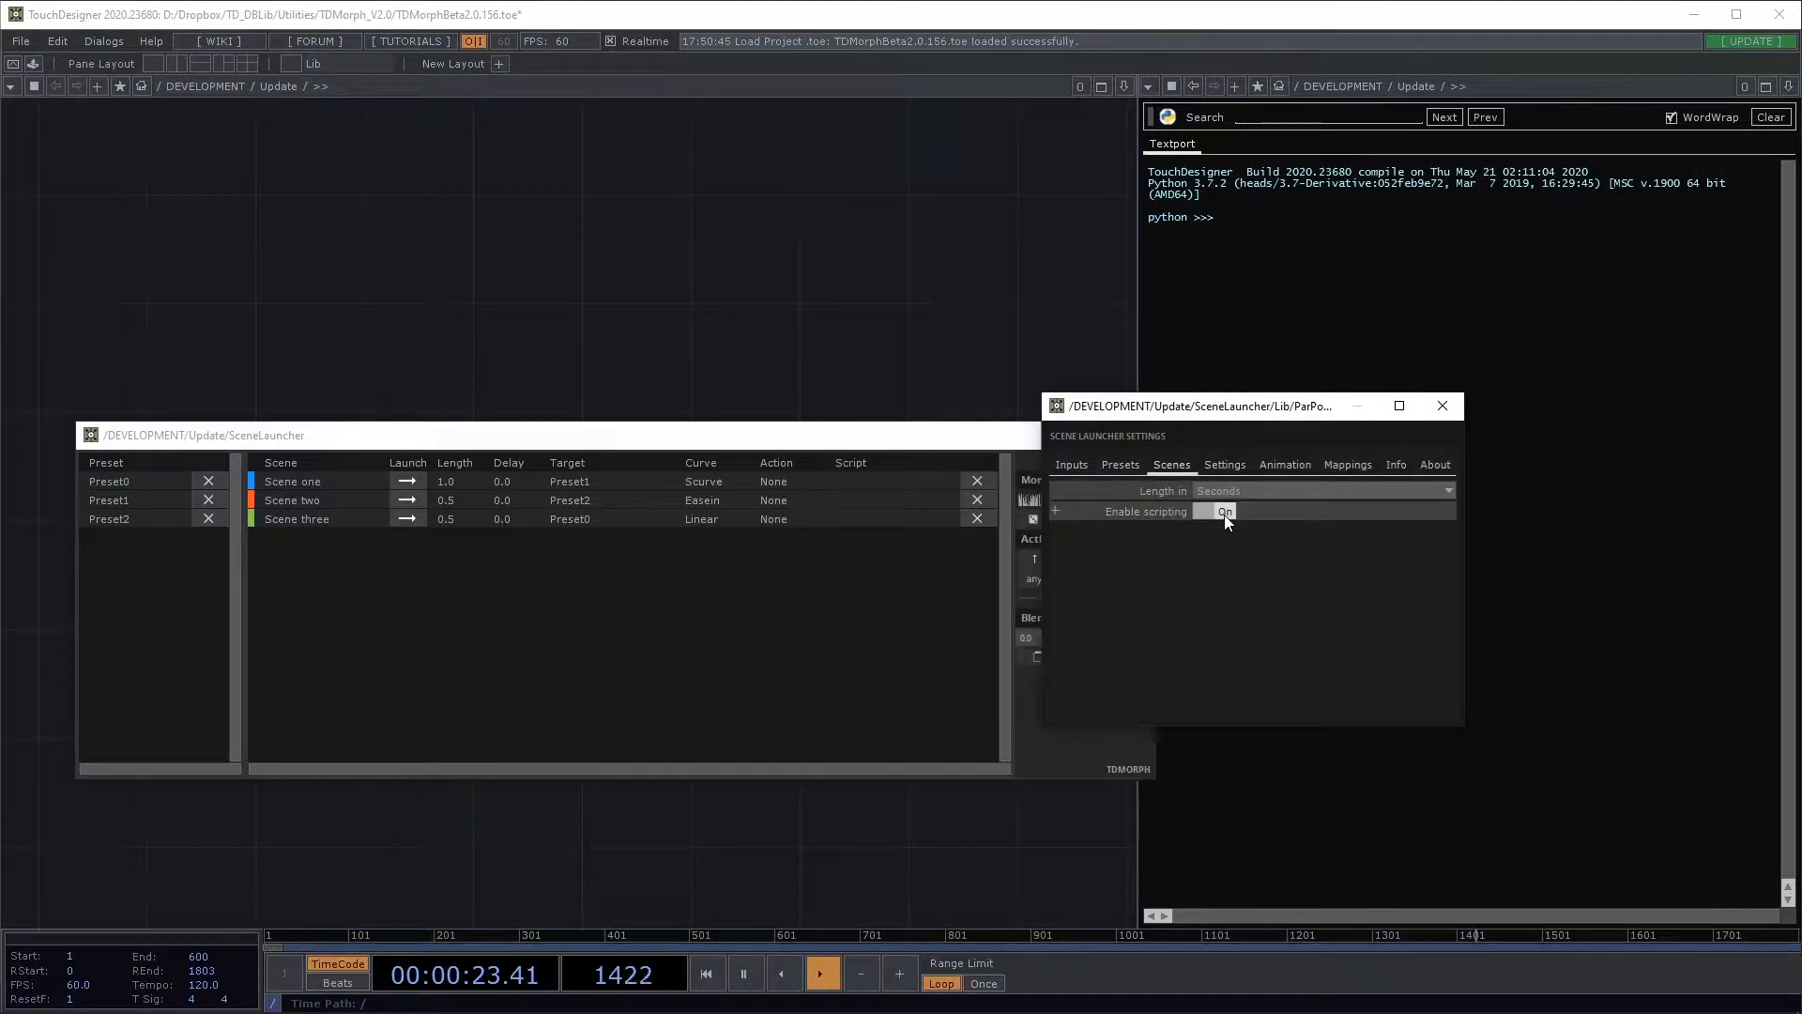
click(1444, 405)
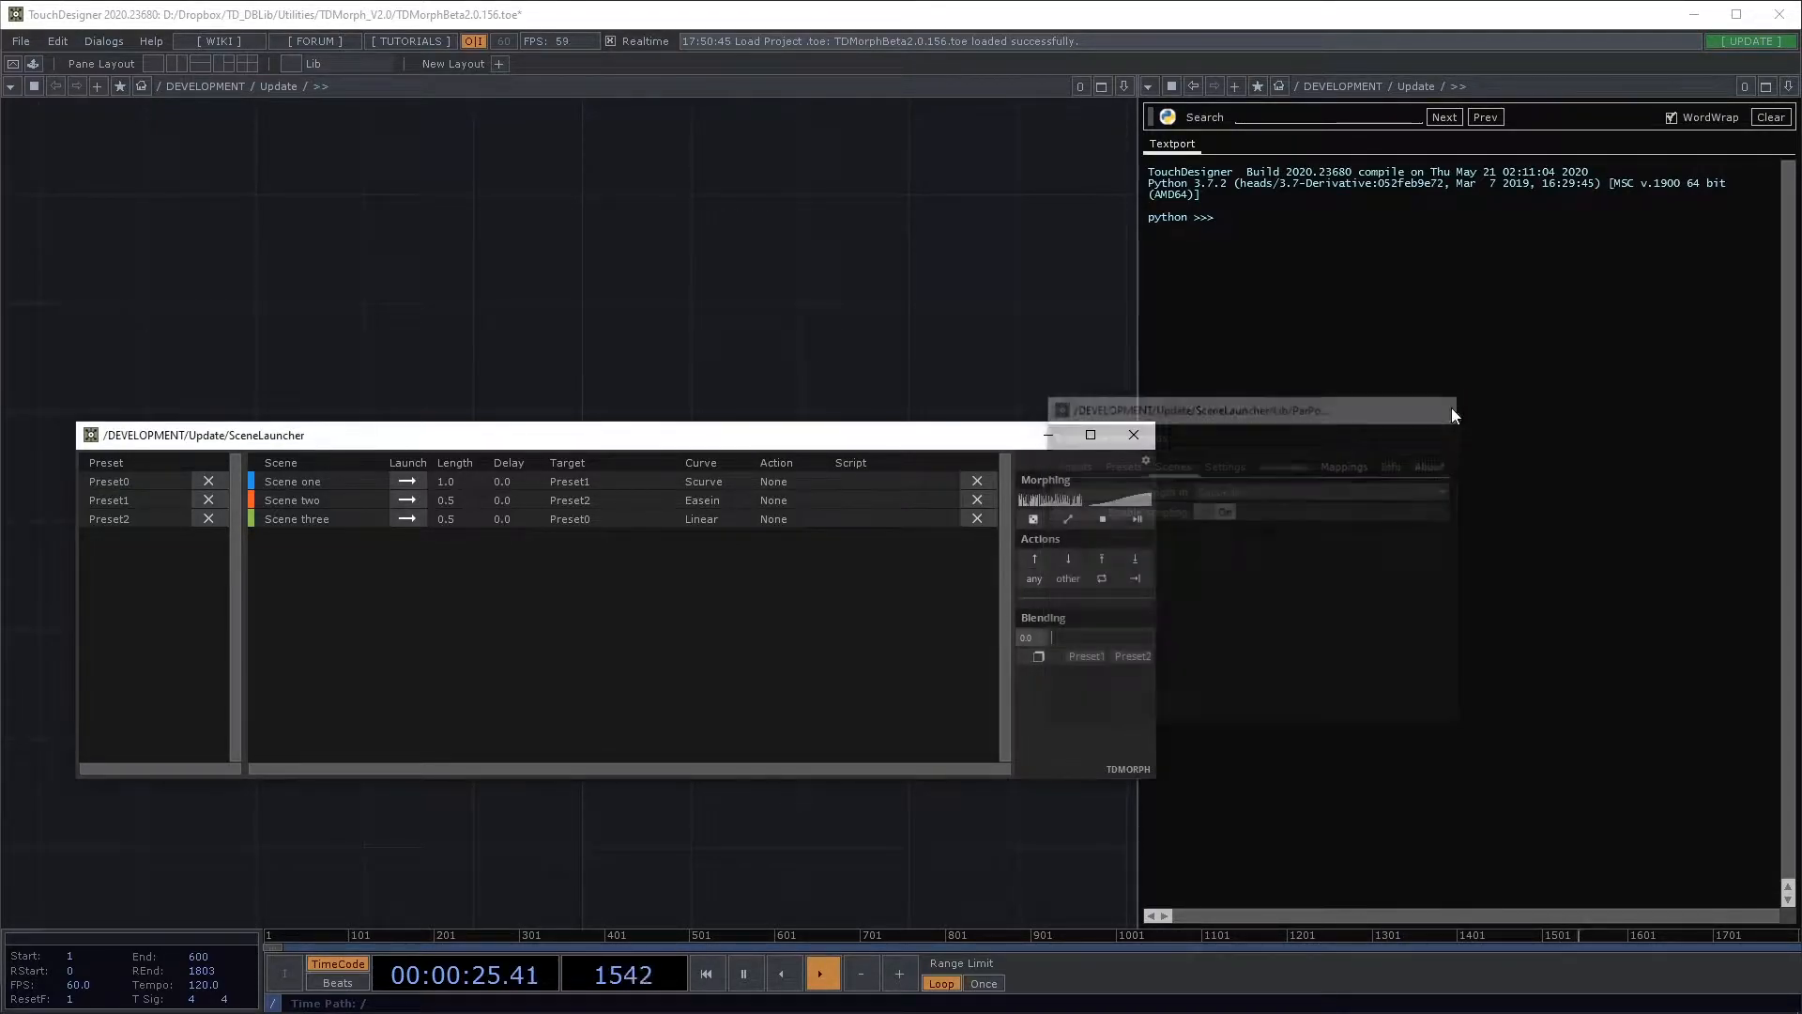
Step: Set Scene one's script to print('x') and Scene two's script to print('y'), and launch both scenes
click(882, 482)
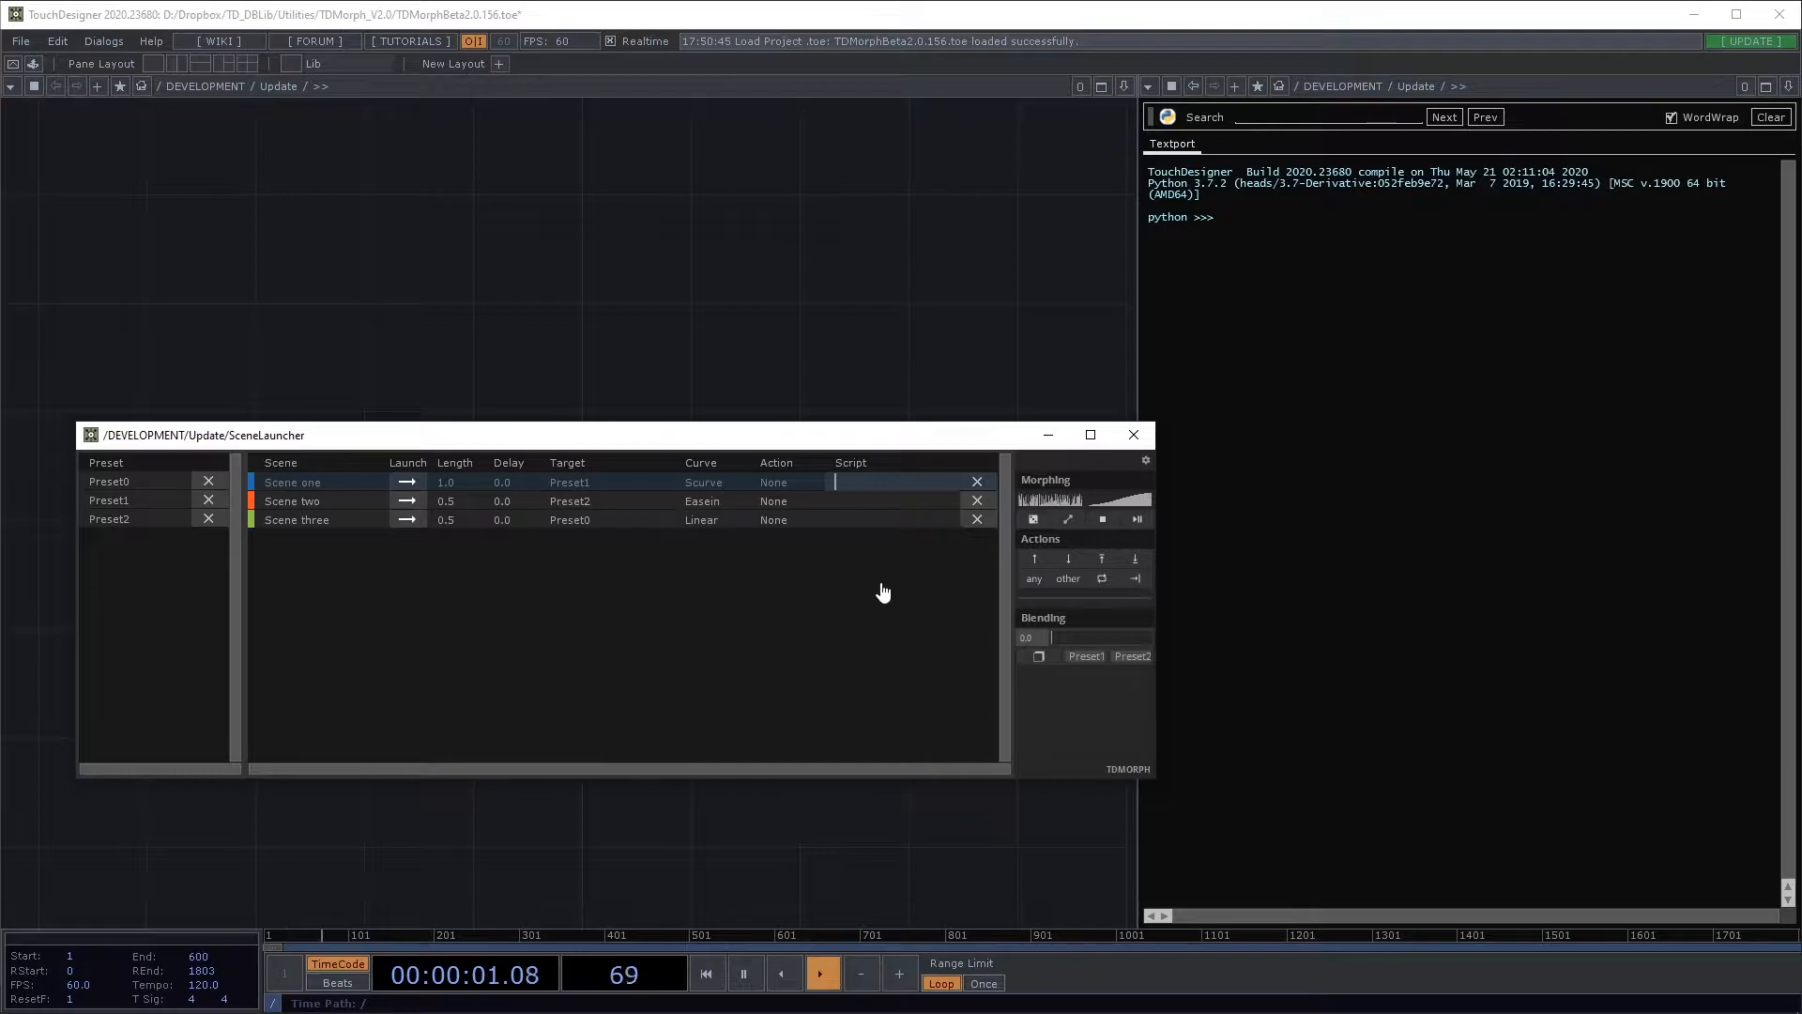
text(print('x)
click(893, 501)
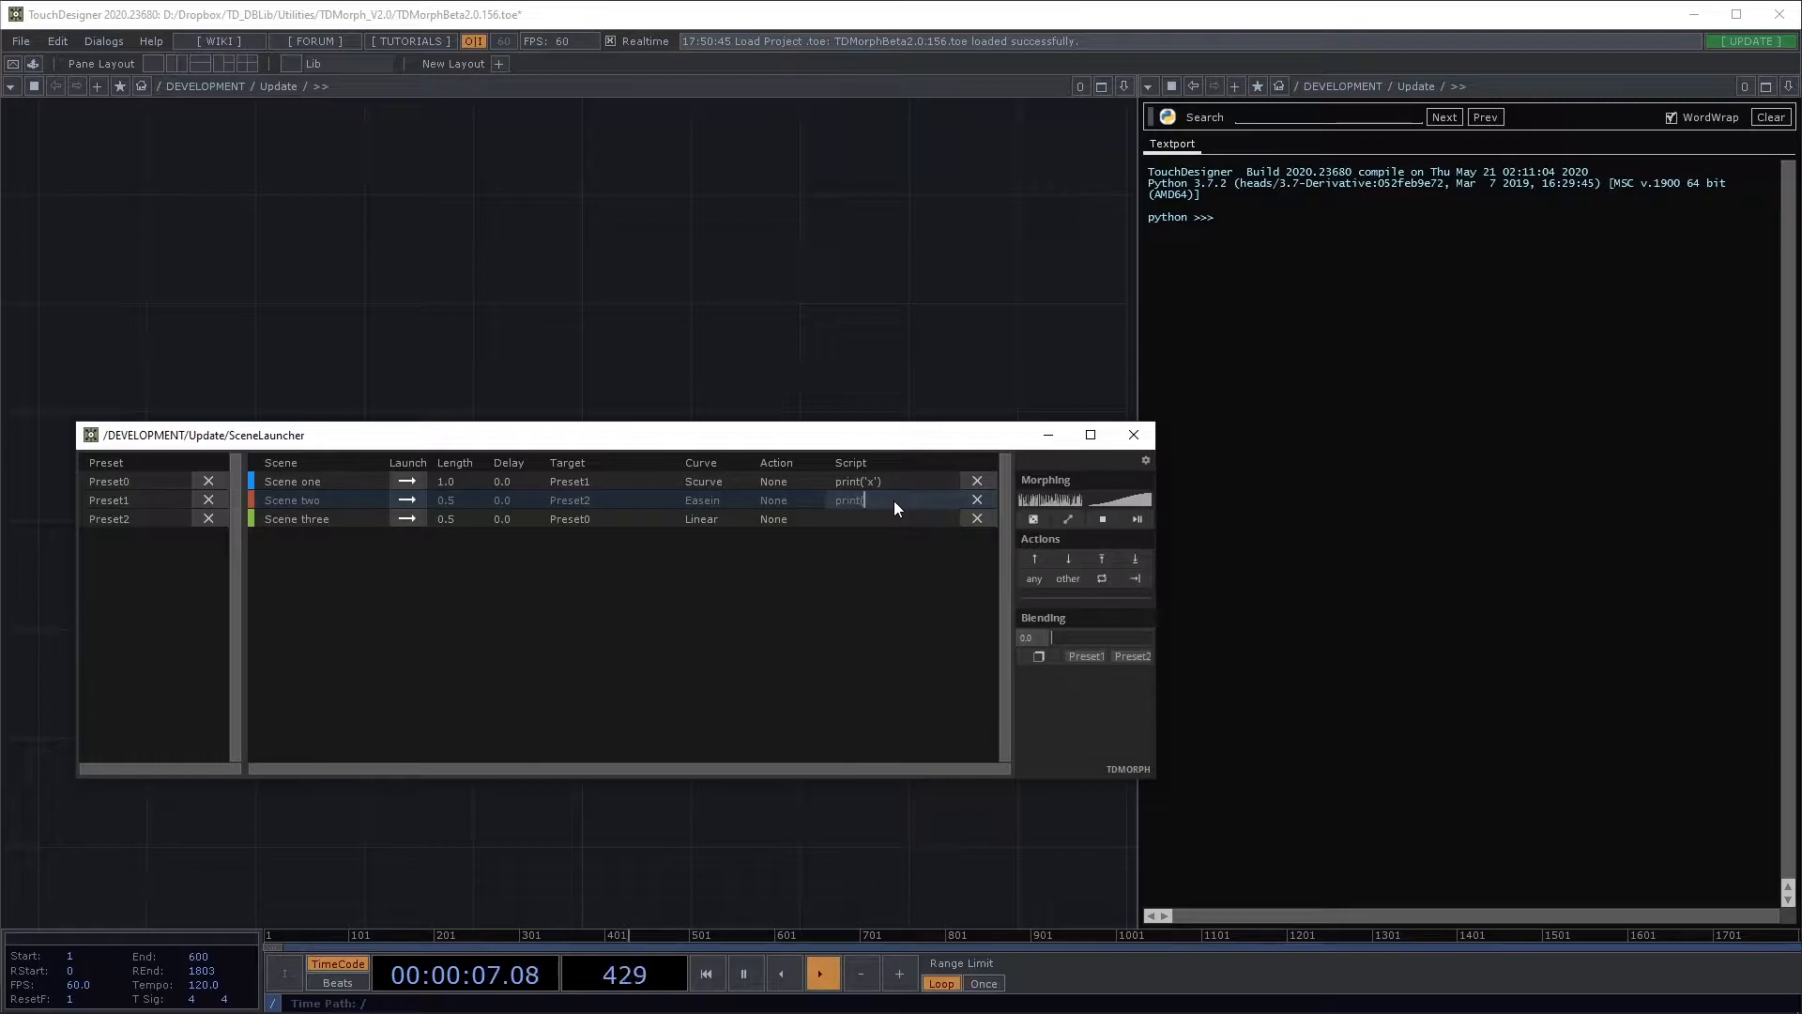
text(print('y'))
click(813, 162)
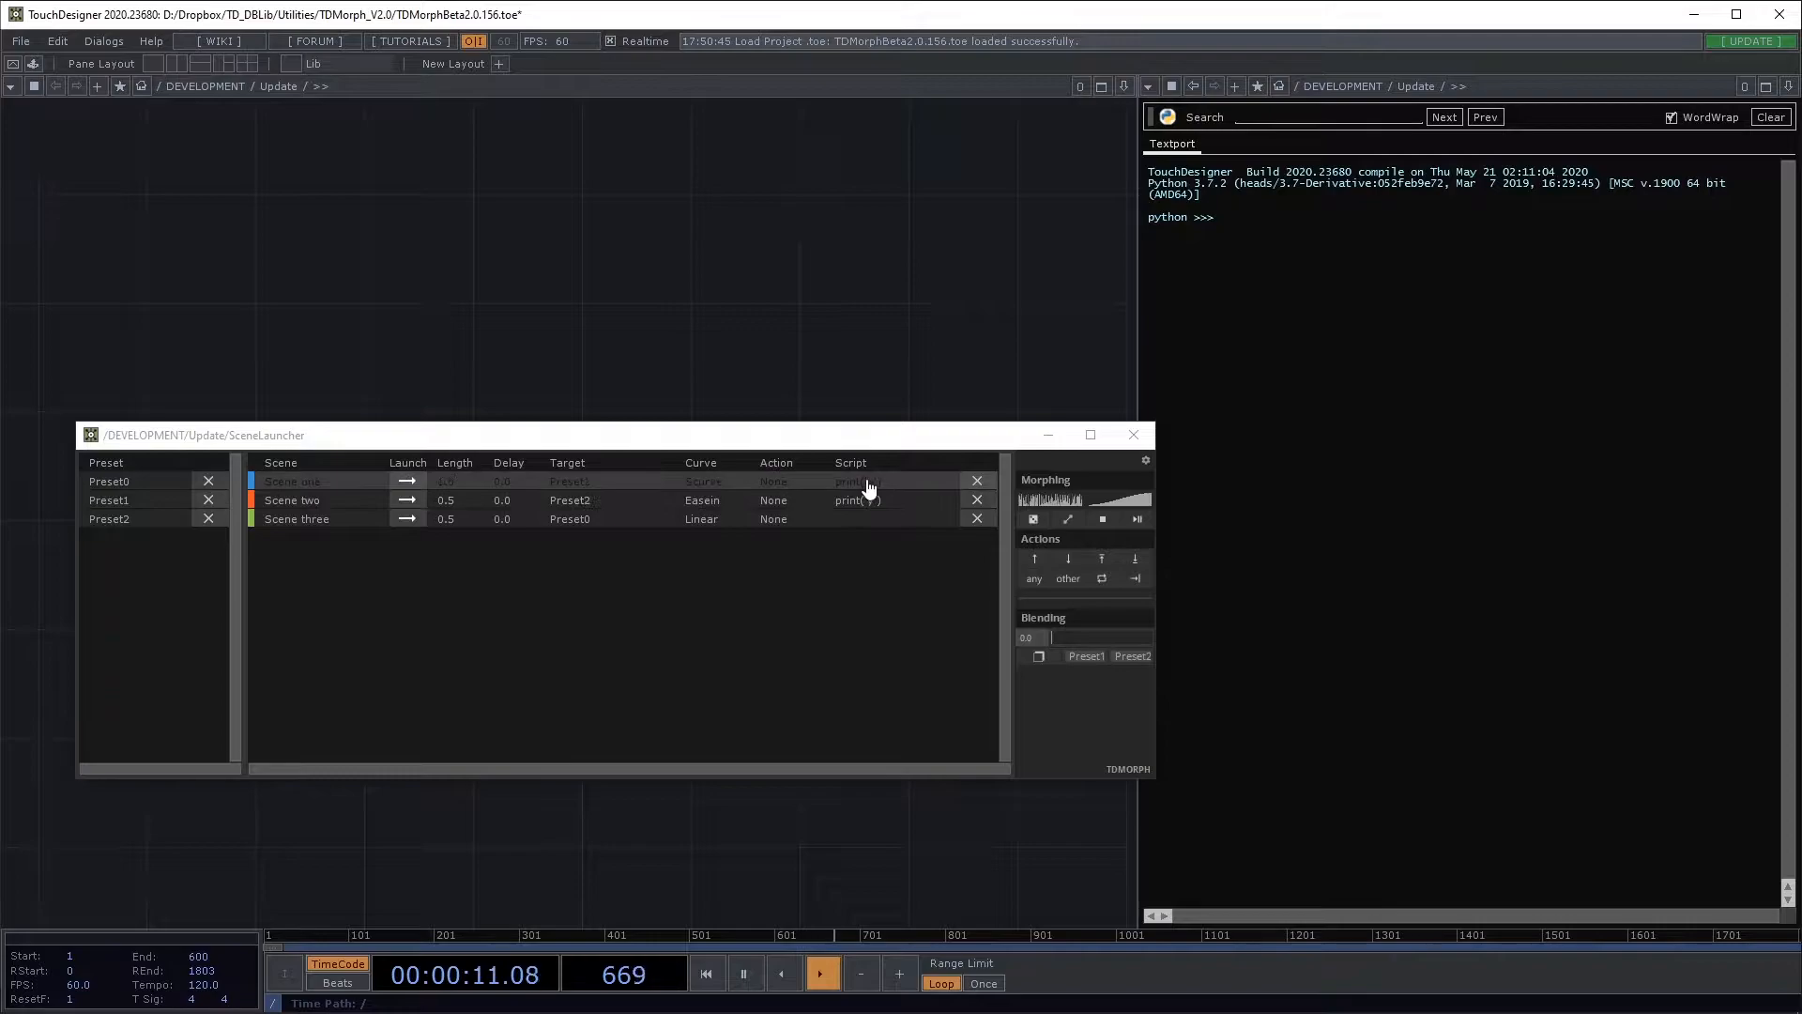
click(401, 485)
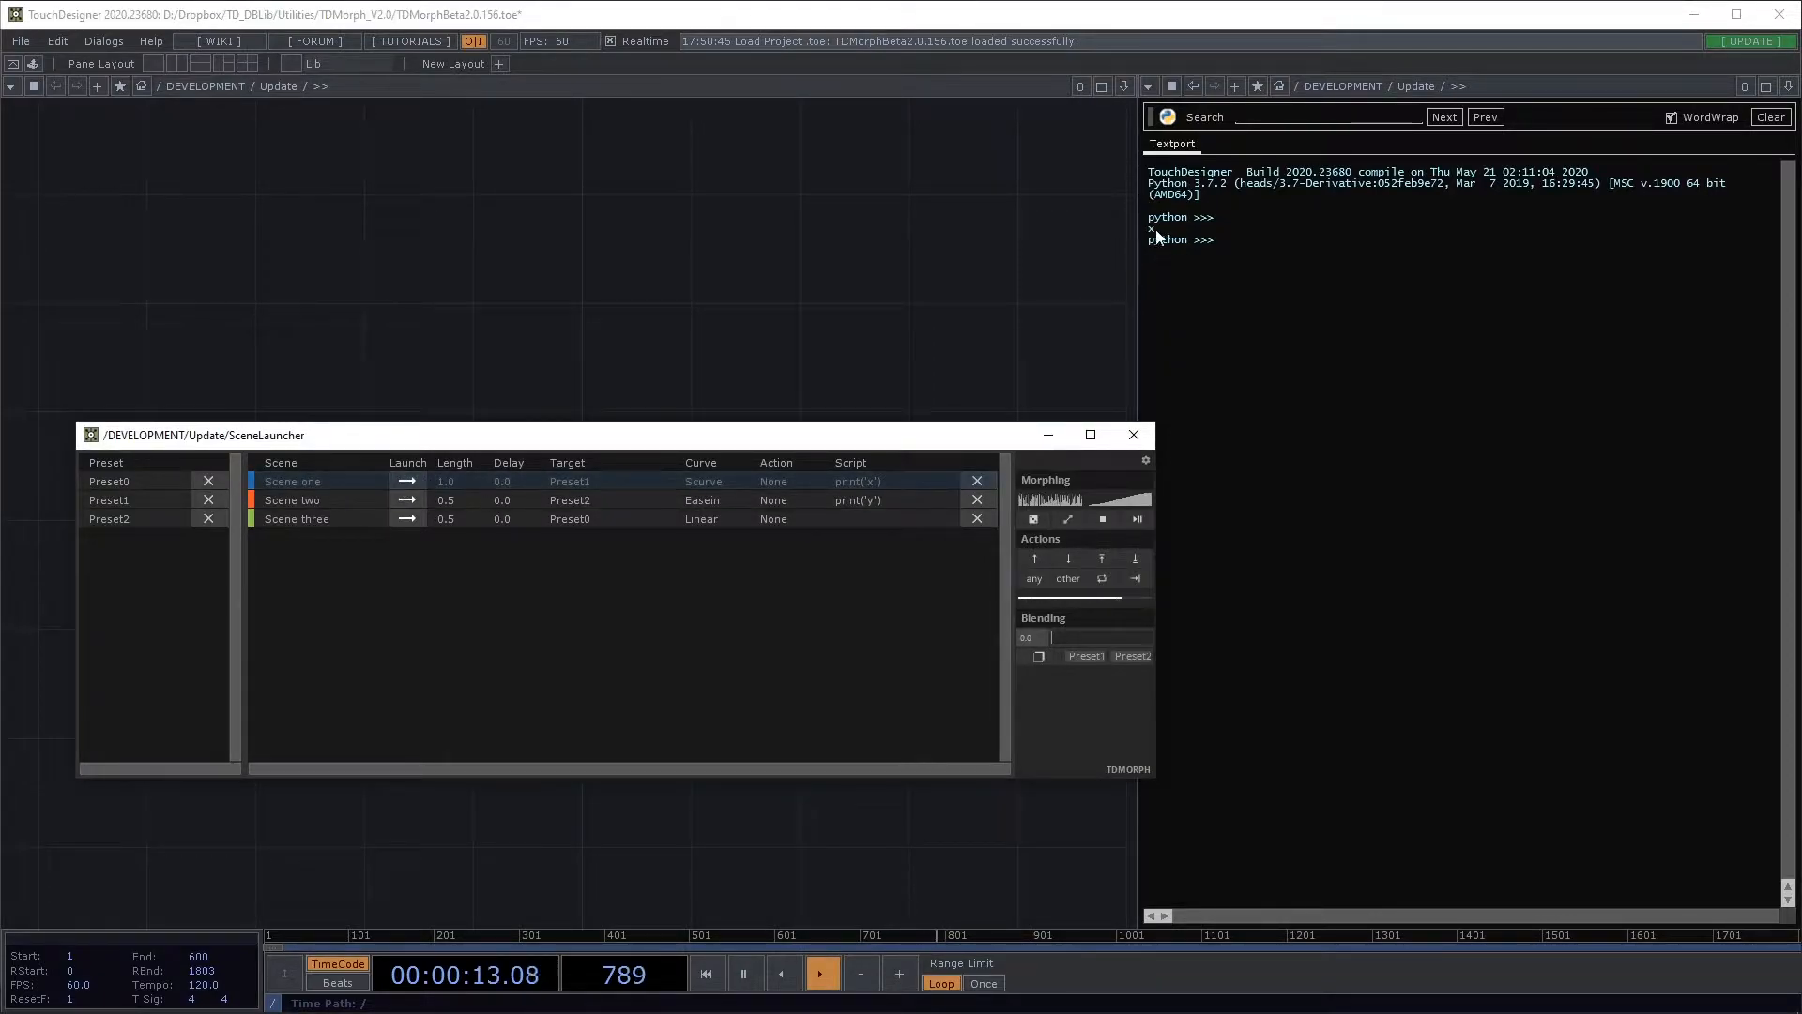
click(407, 502)
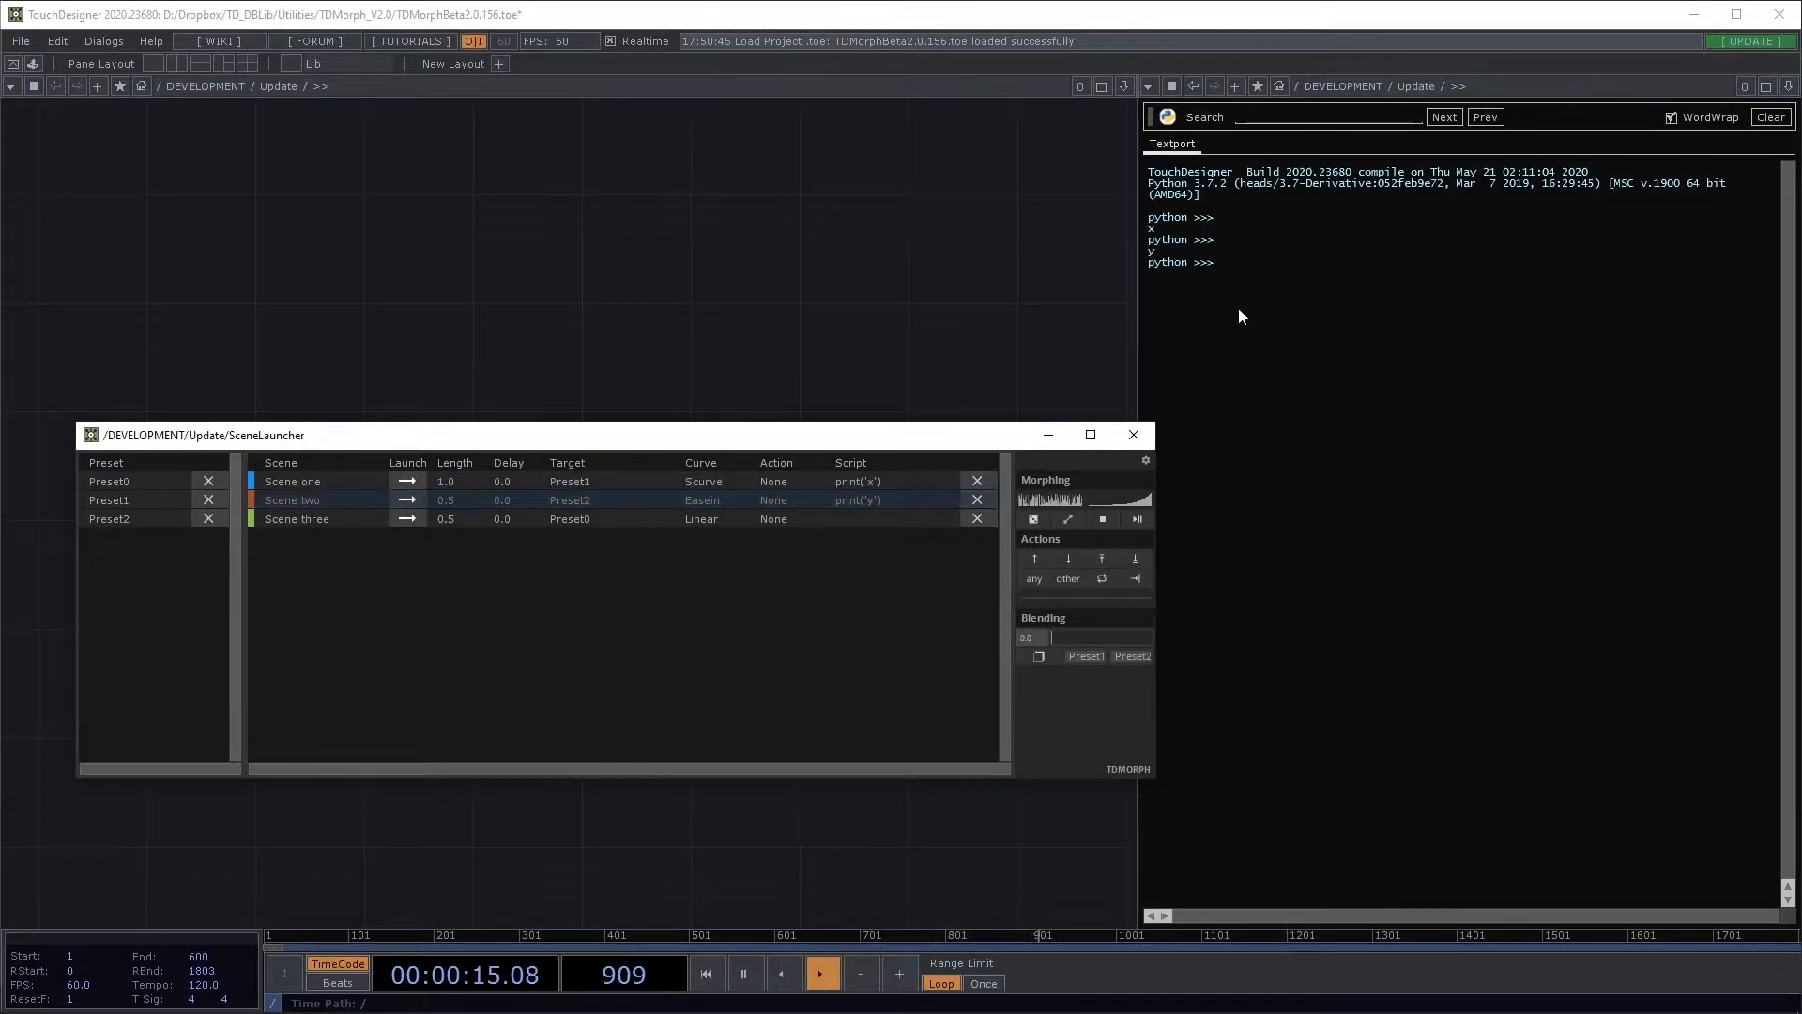
Step: Extend Scene two's script to print('y'); print('z') and launch the scene
click(916, 505)
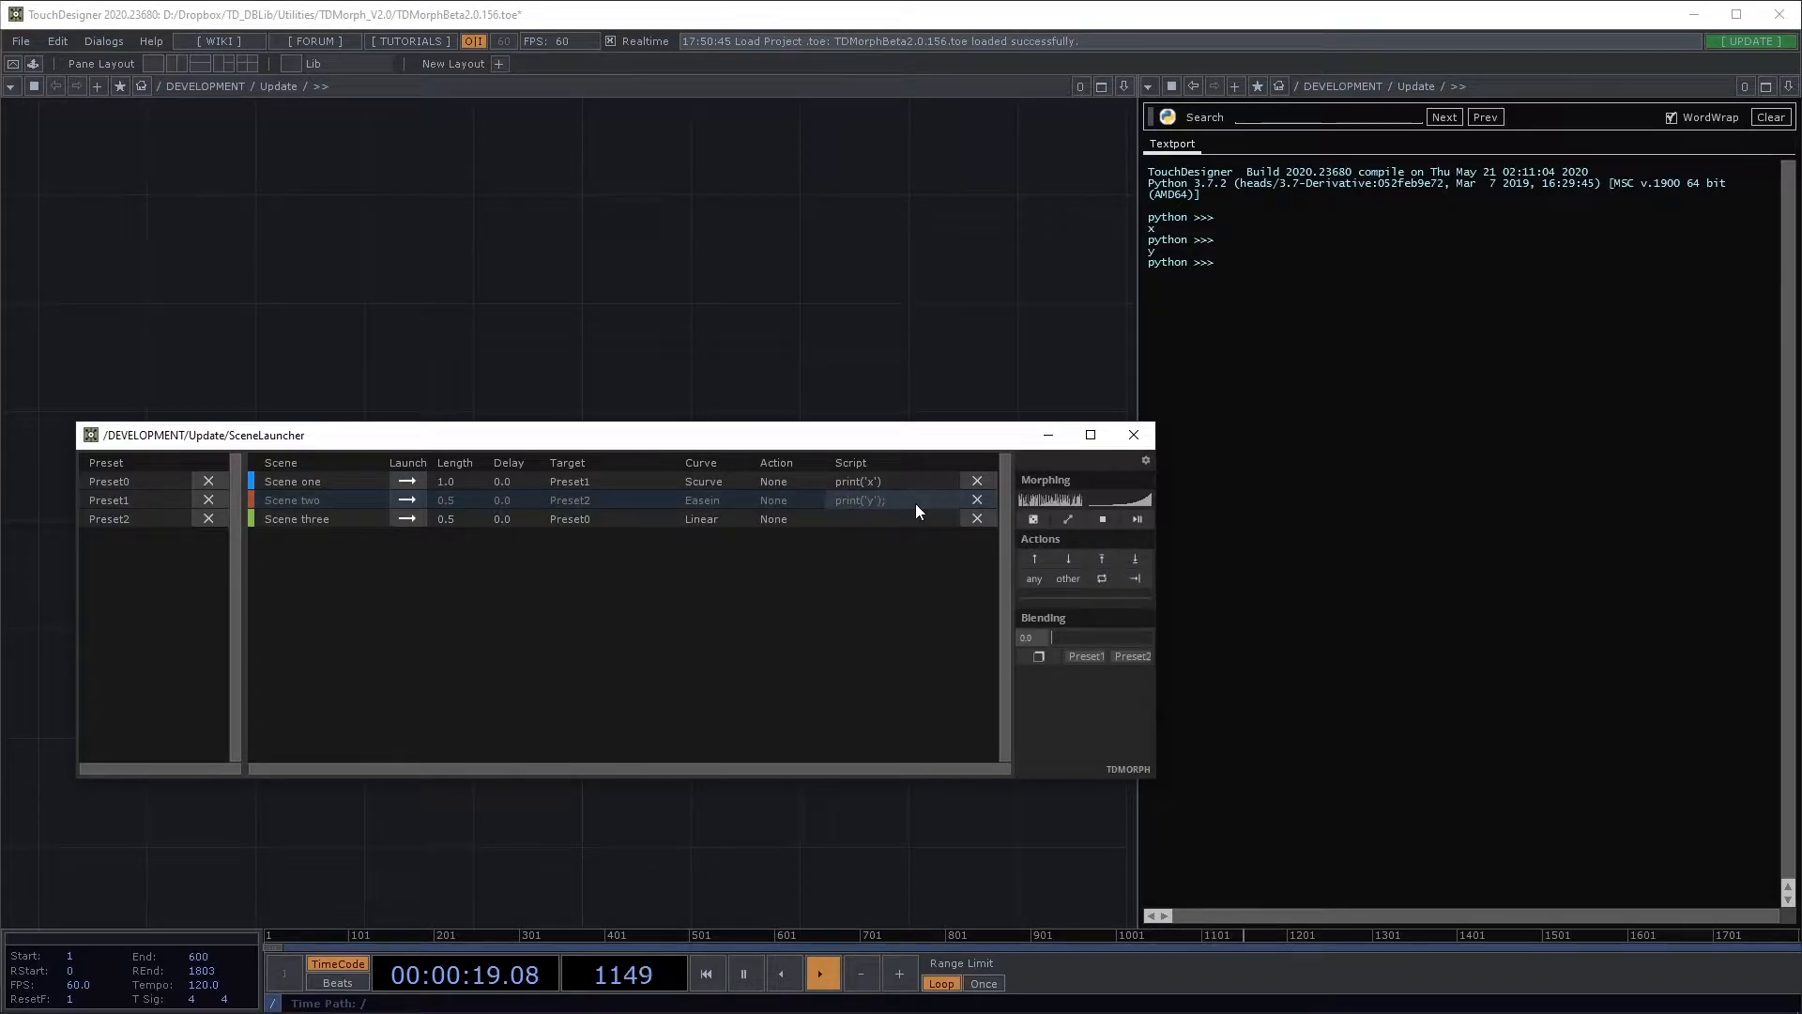
text(; print('z'))
click(910, 342)
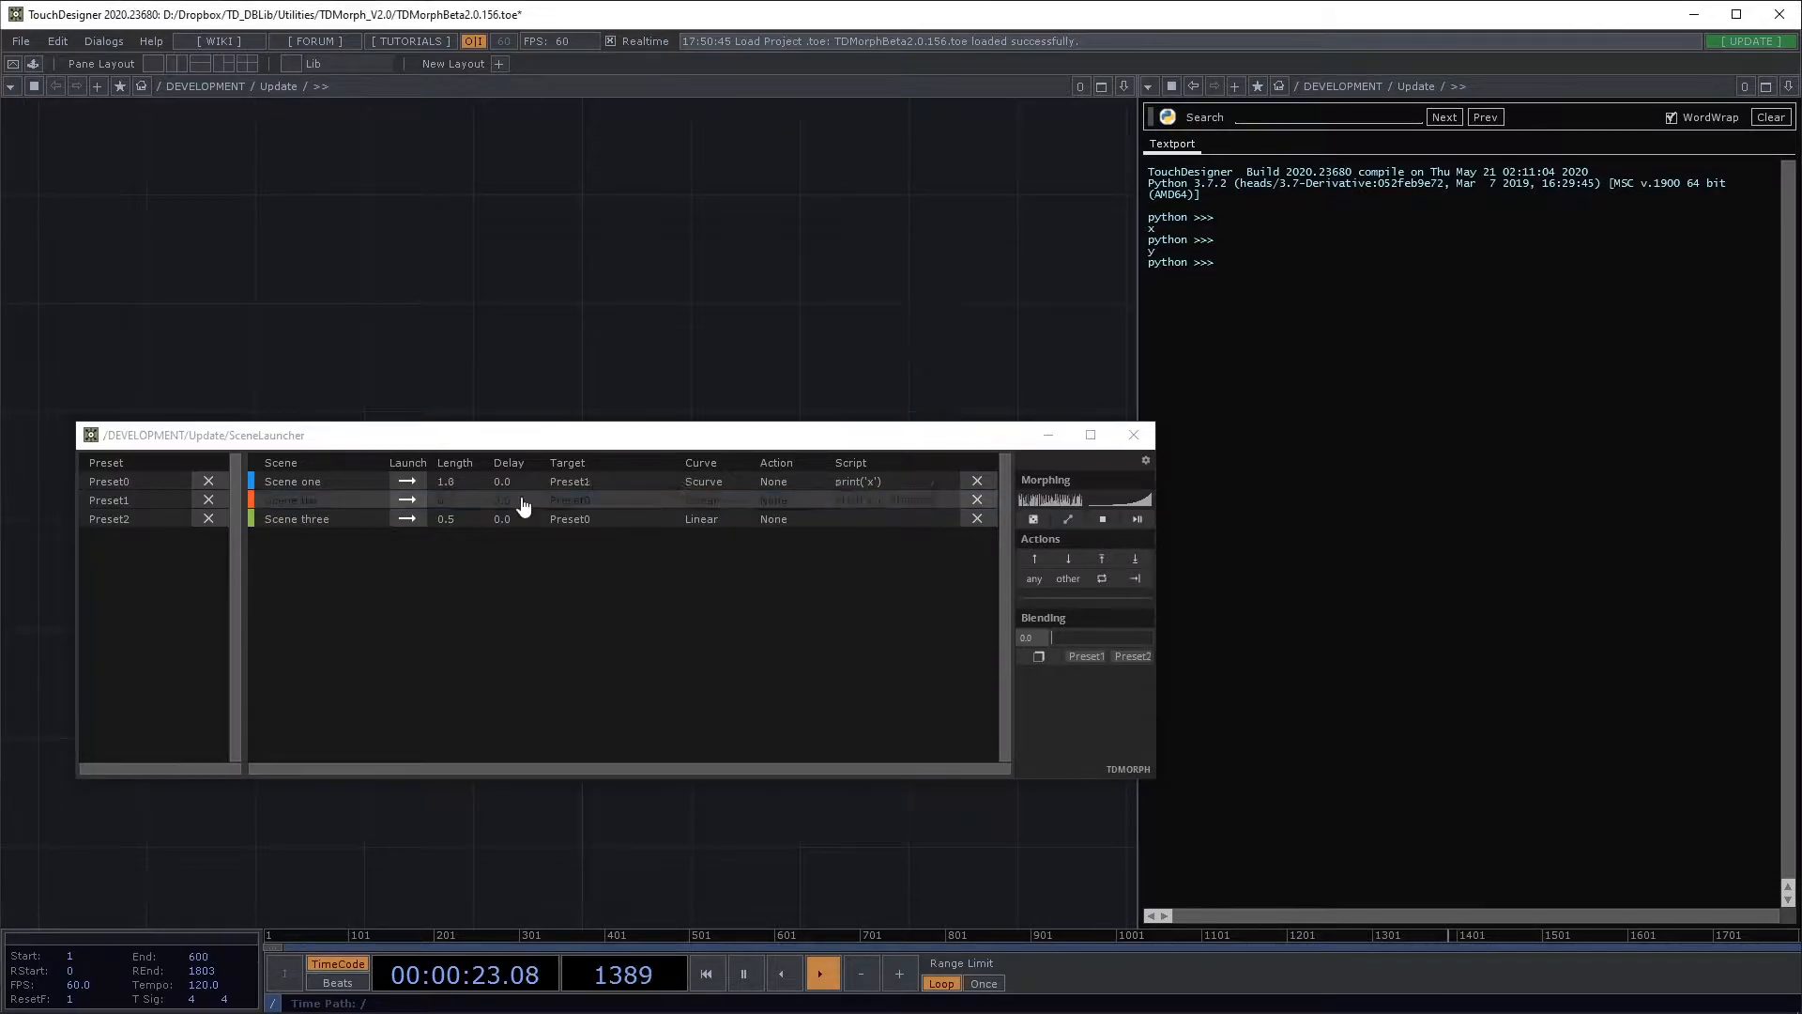
click(408, 499)
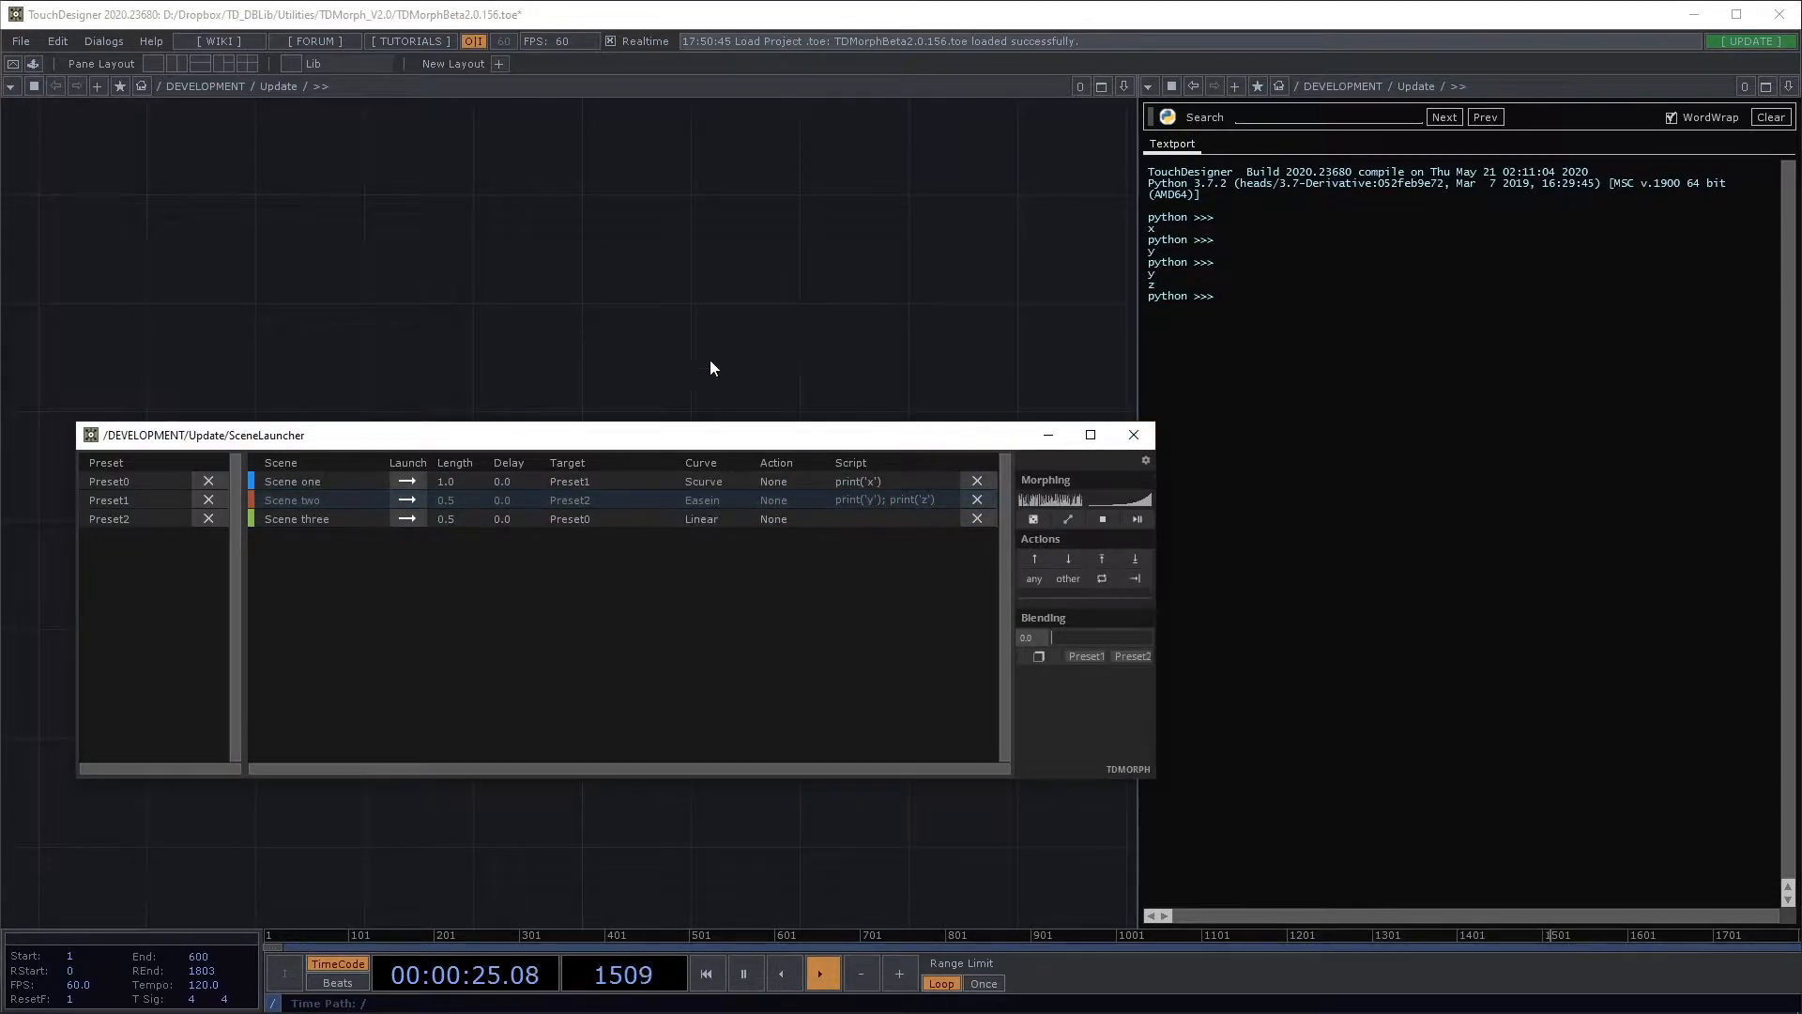
Step: Add a Text DAT to the network, enter import this as its content, and deactivate its viewer
click(578, 335)
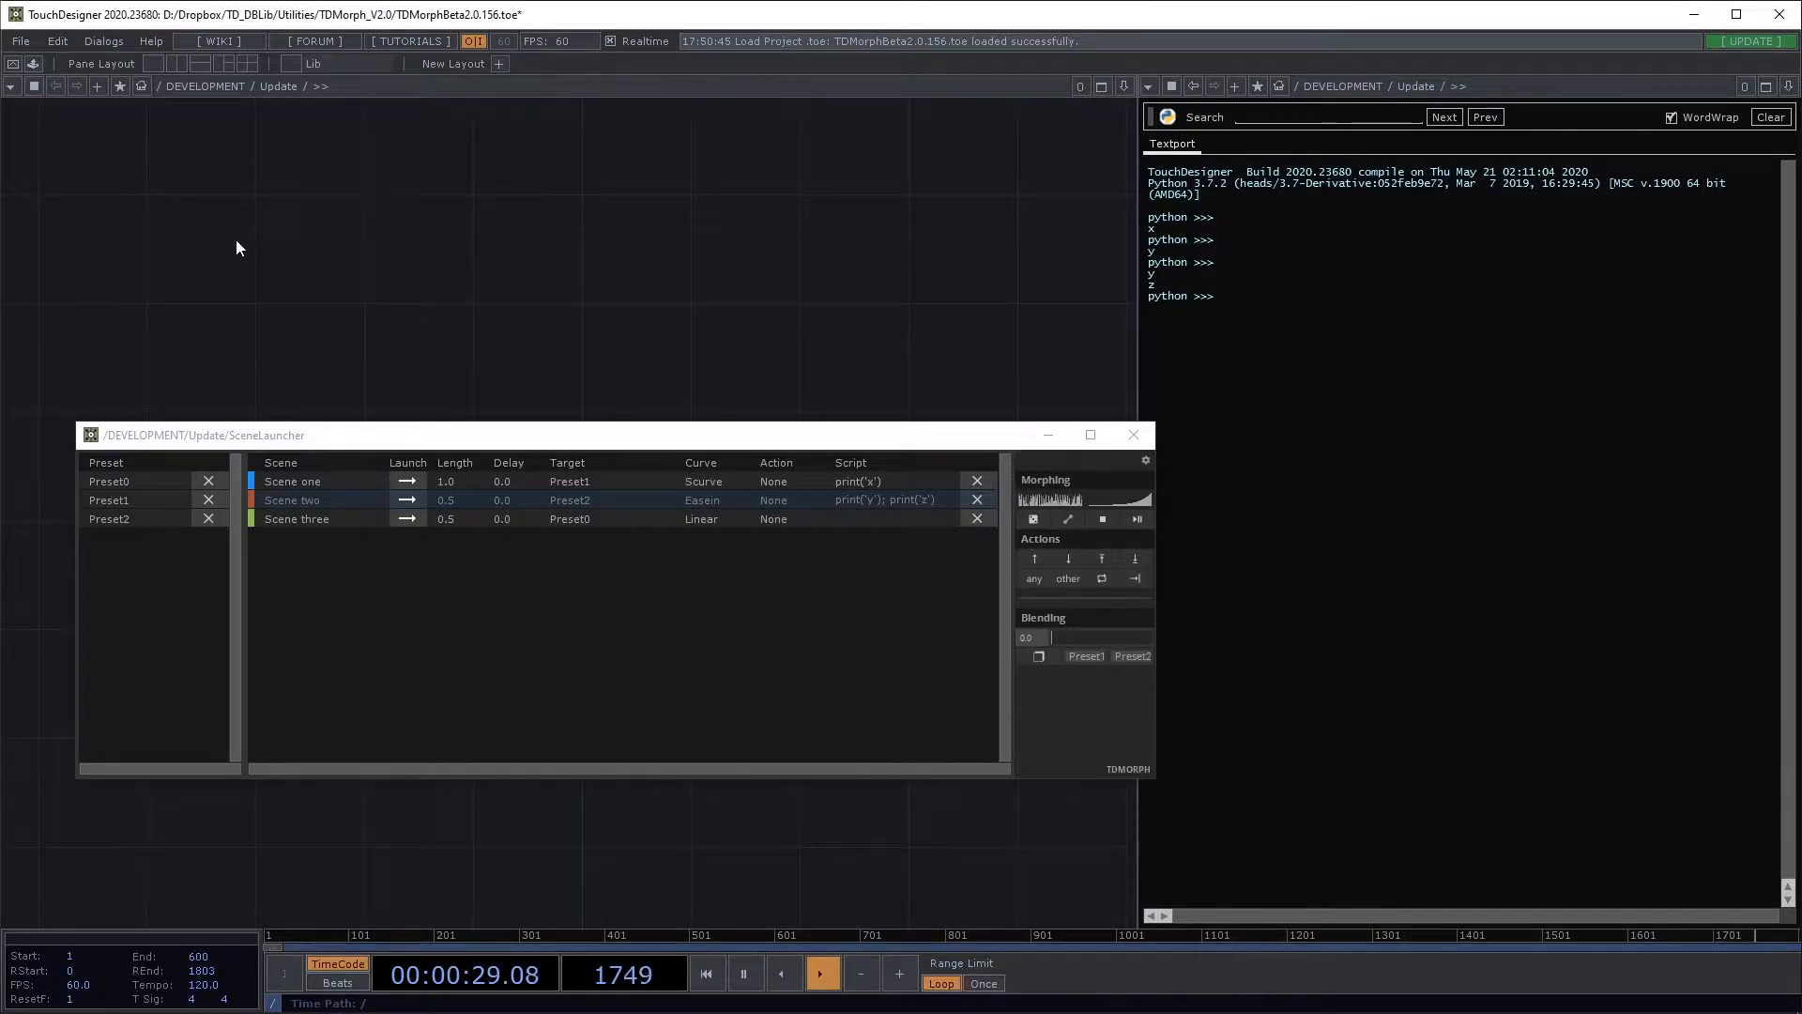
key(Tab)
click(212, 58)
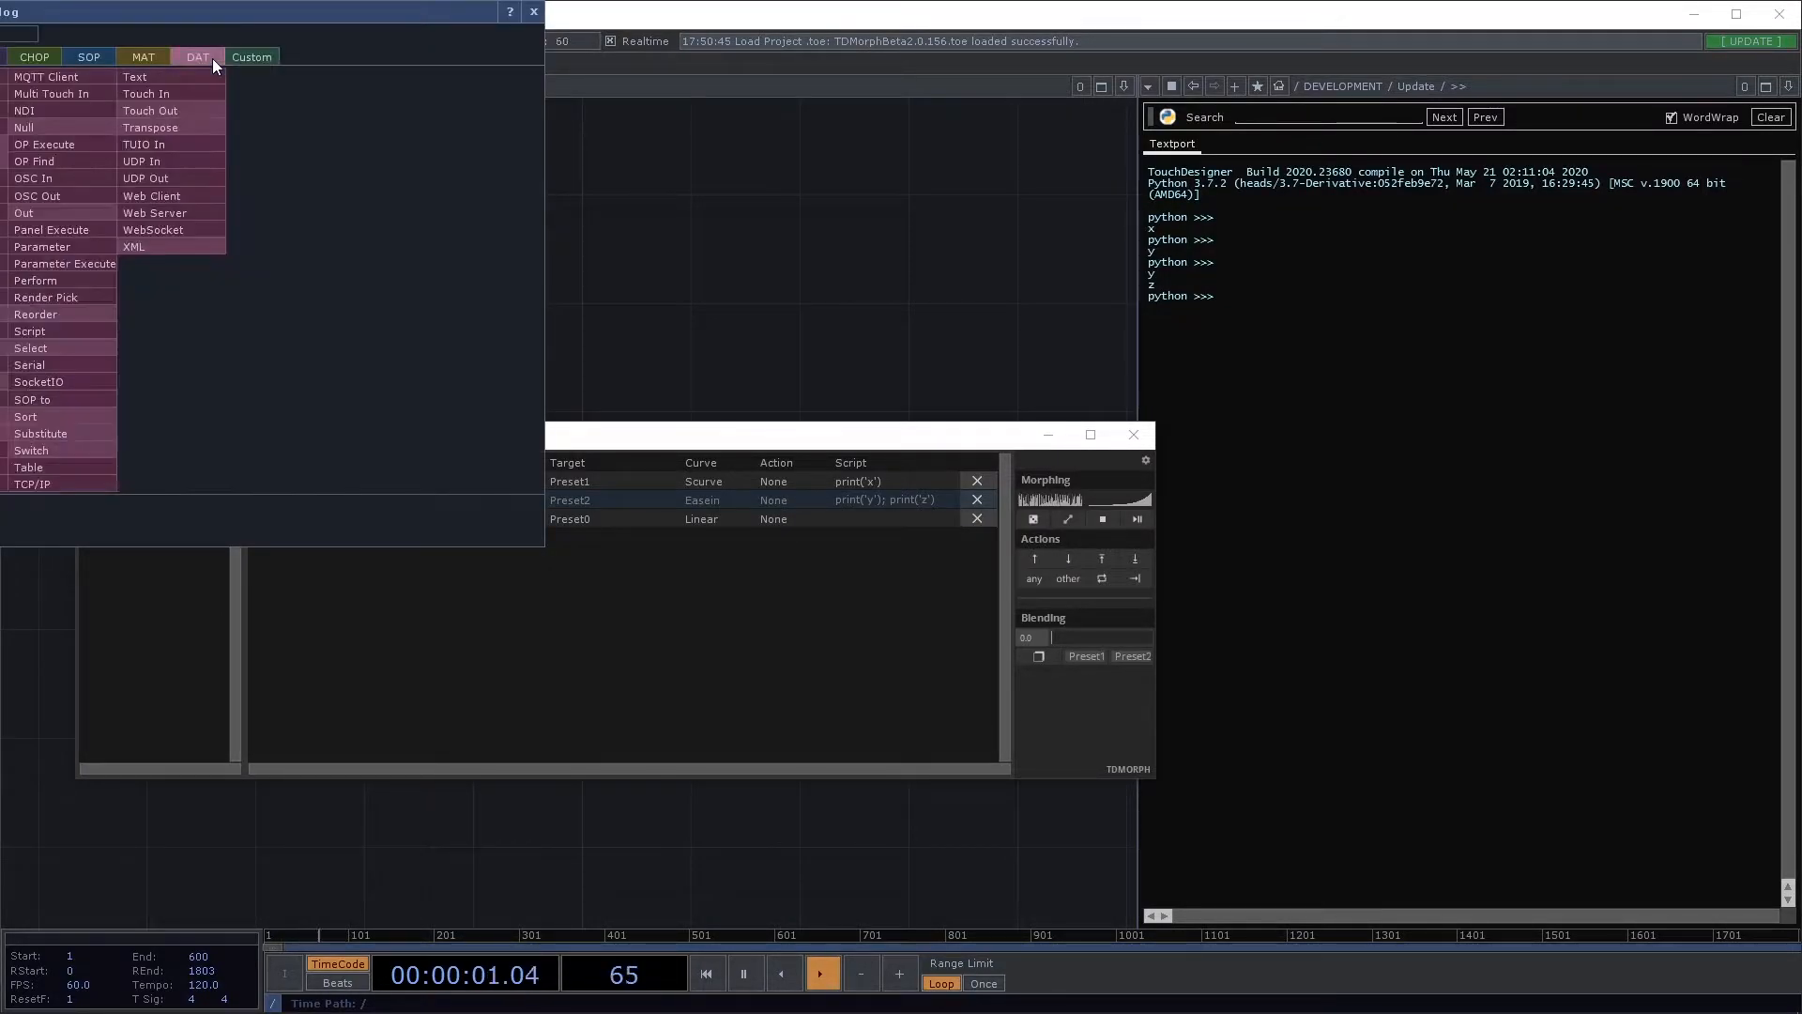
click(155, 77)
click(265, 229)
key(a)
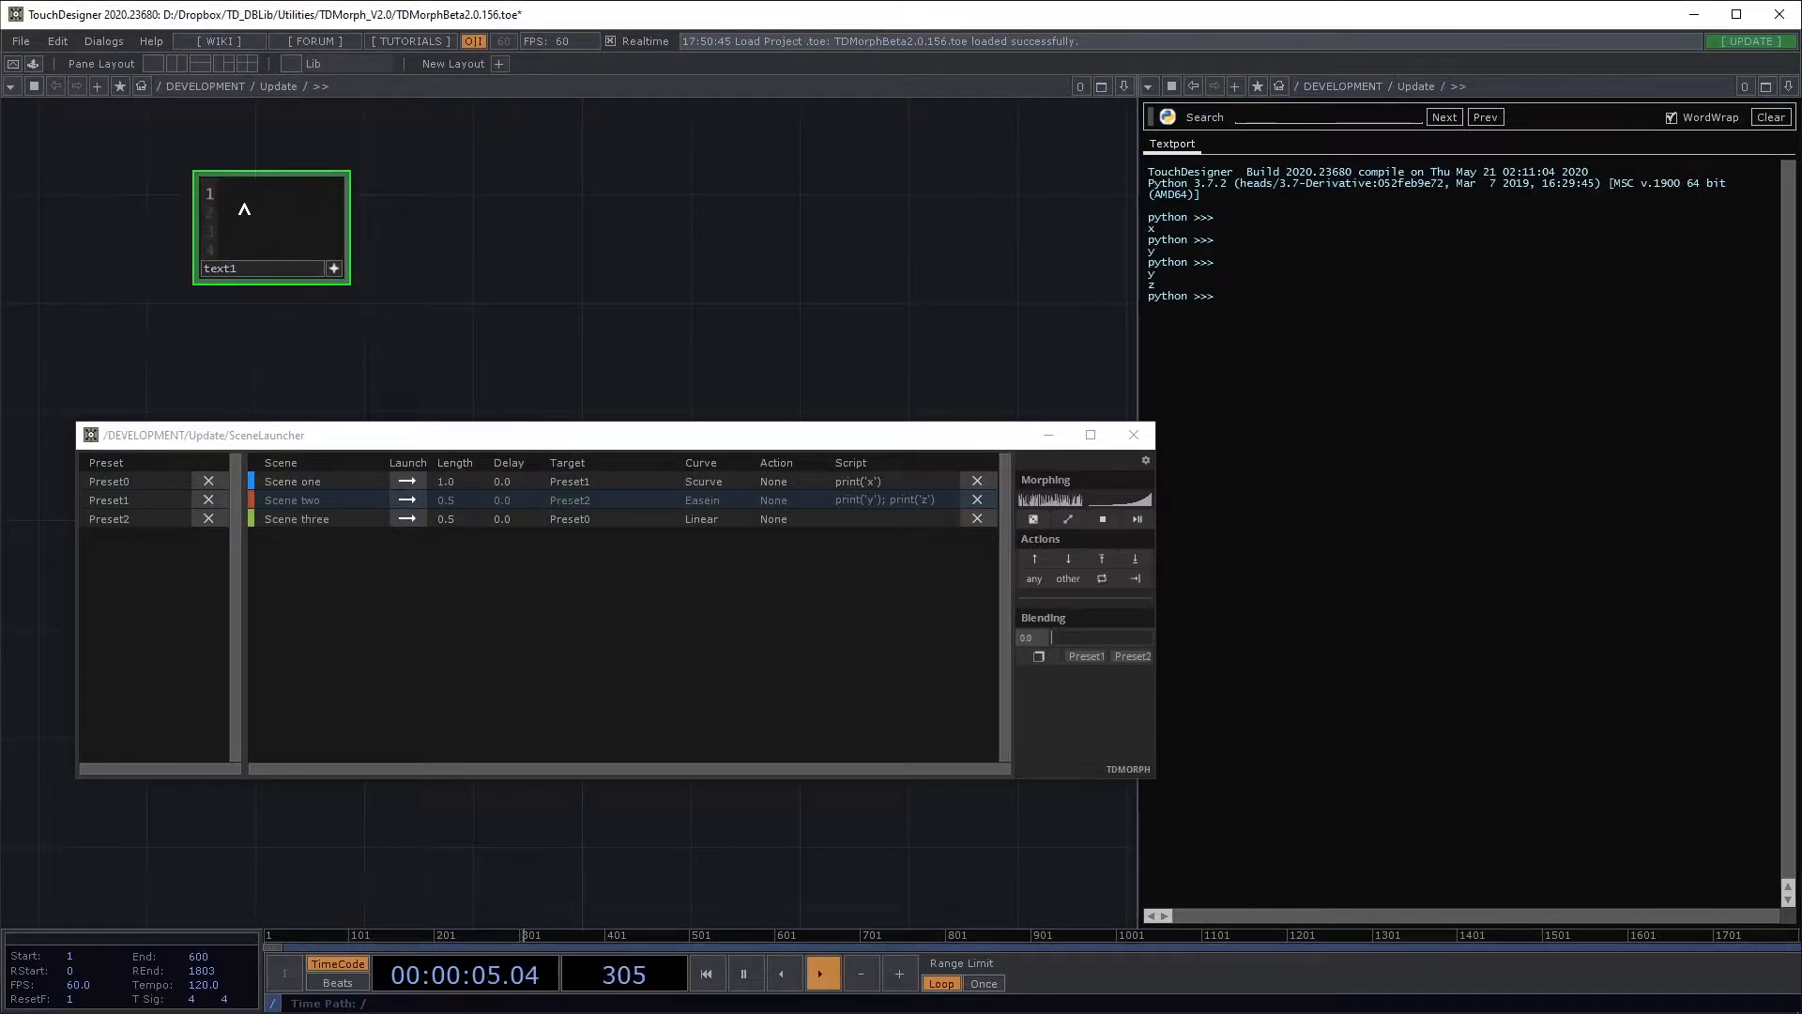
text(import this)
click(361, 201)
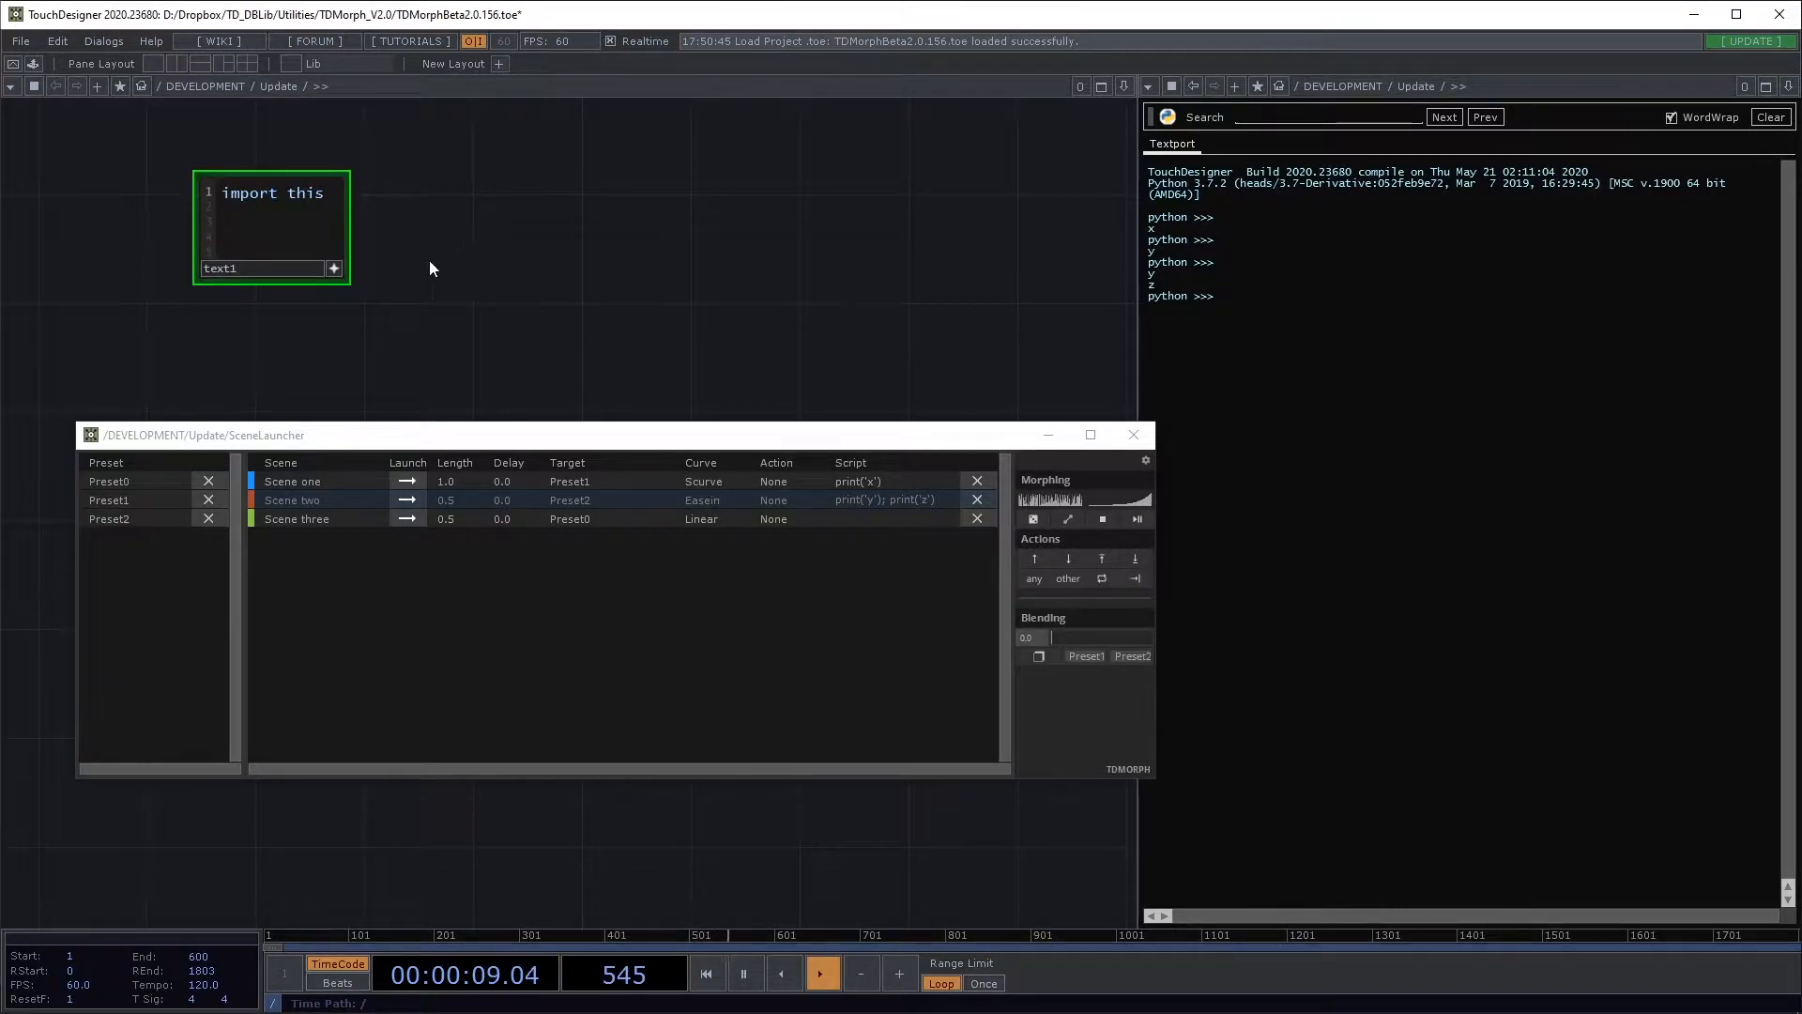
click(336, 269)
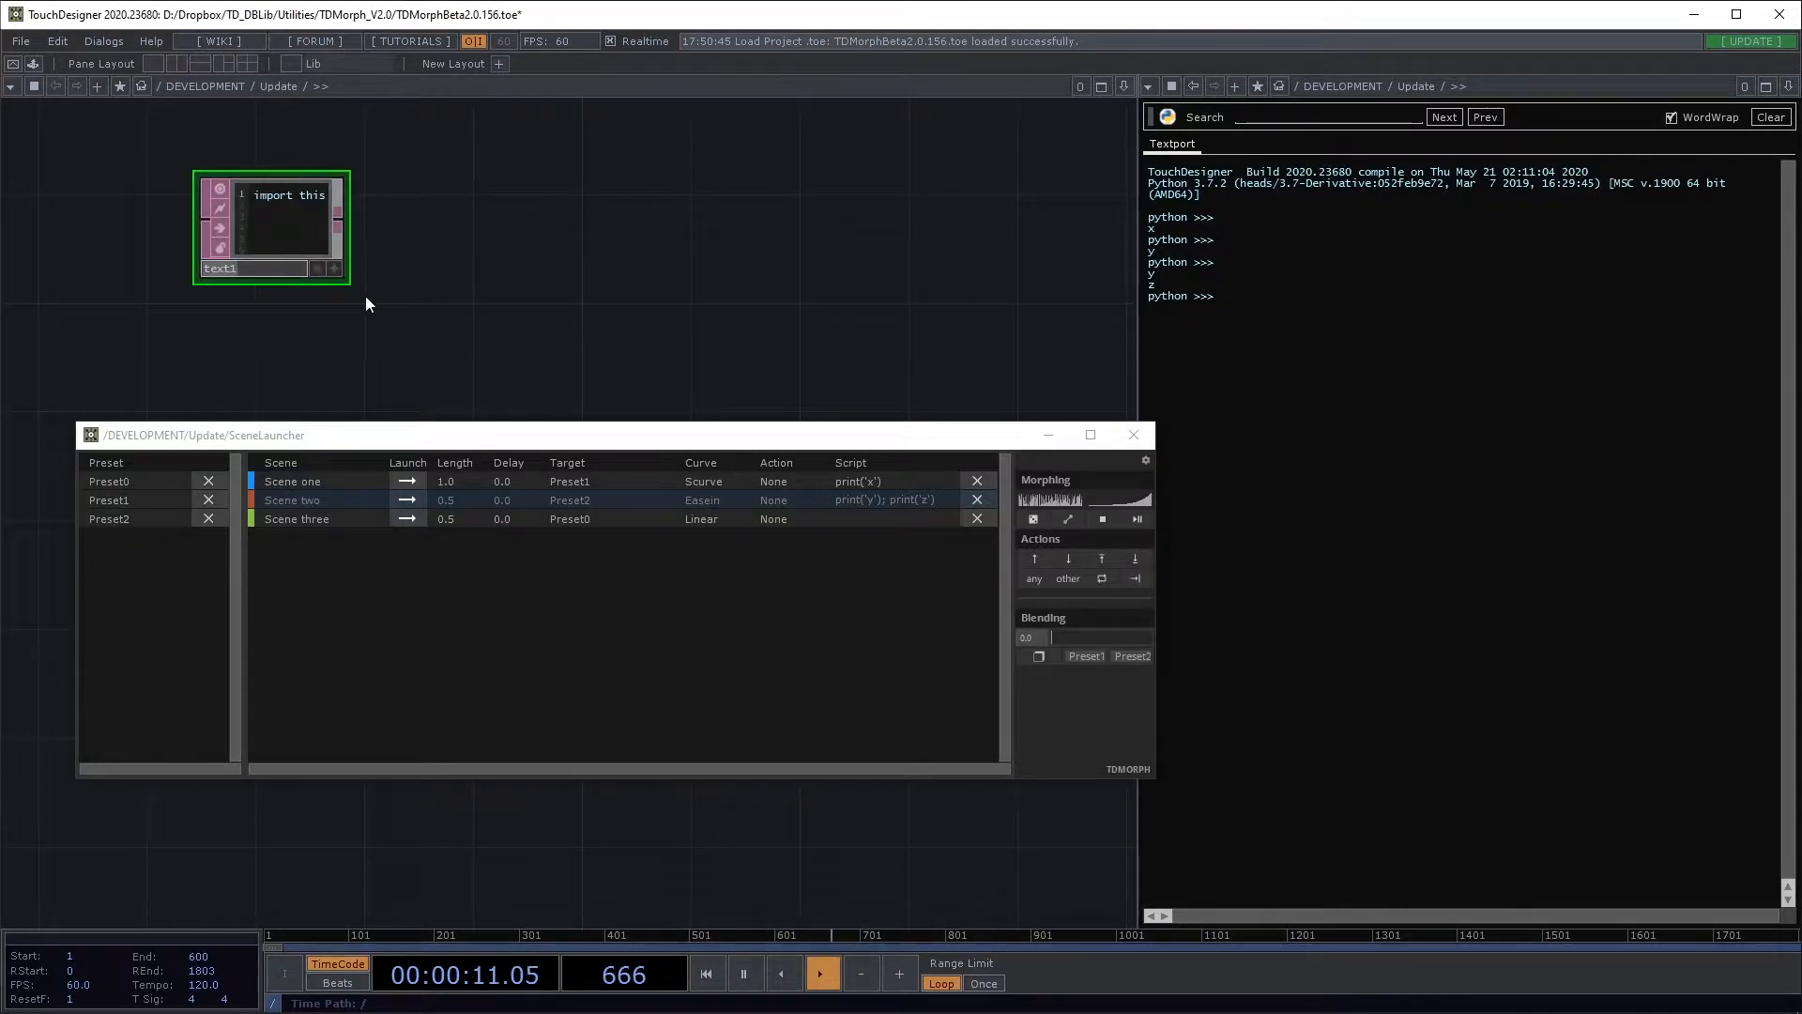
Step: Set Scene three's script to op('text1').run() and launch the scene
scroll(442, 276, up, 2)
click(873, 521)
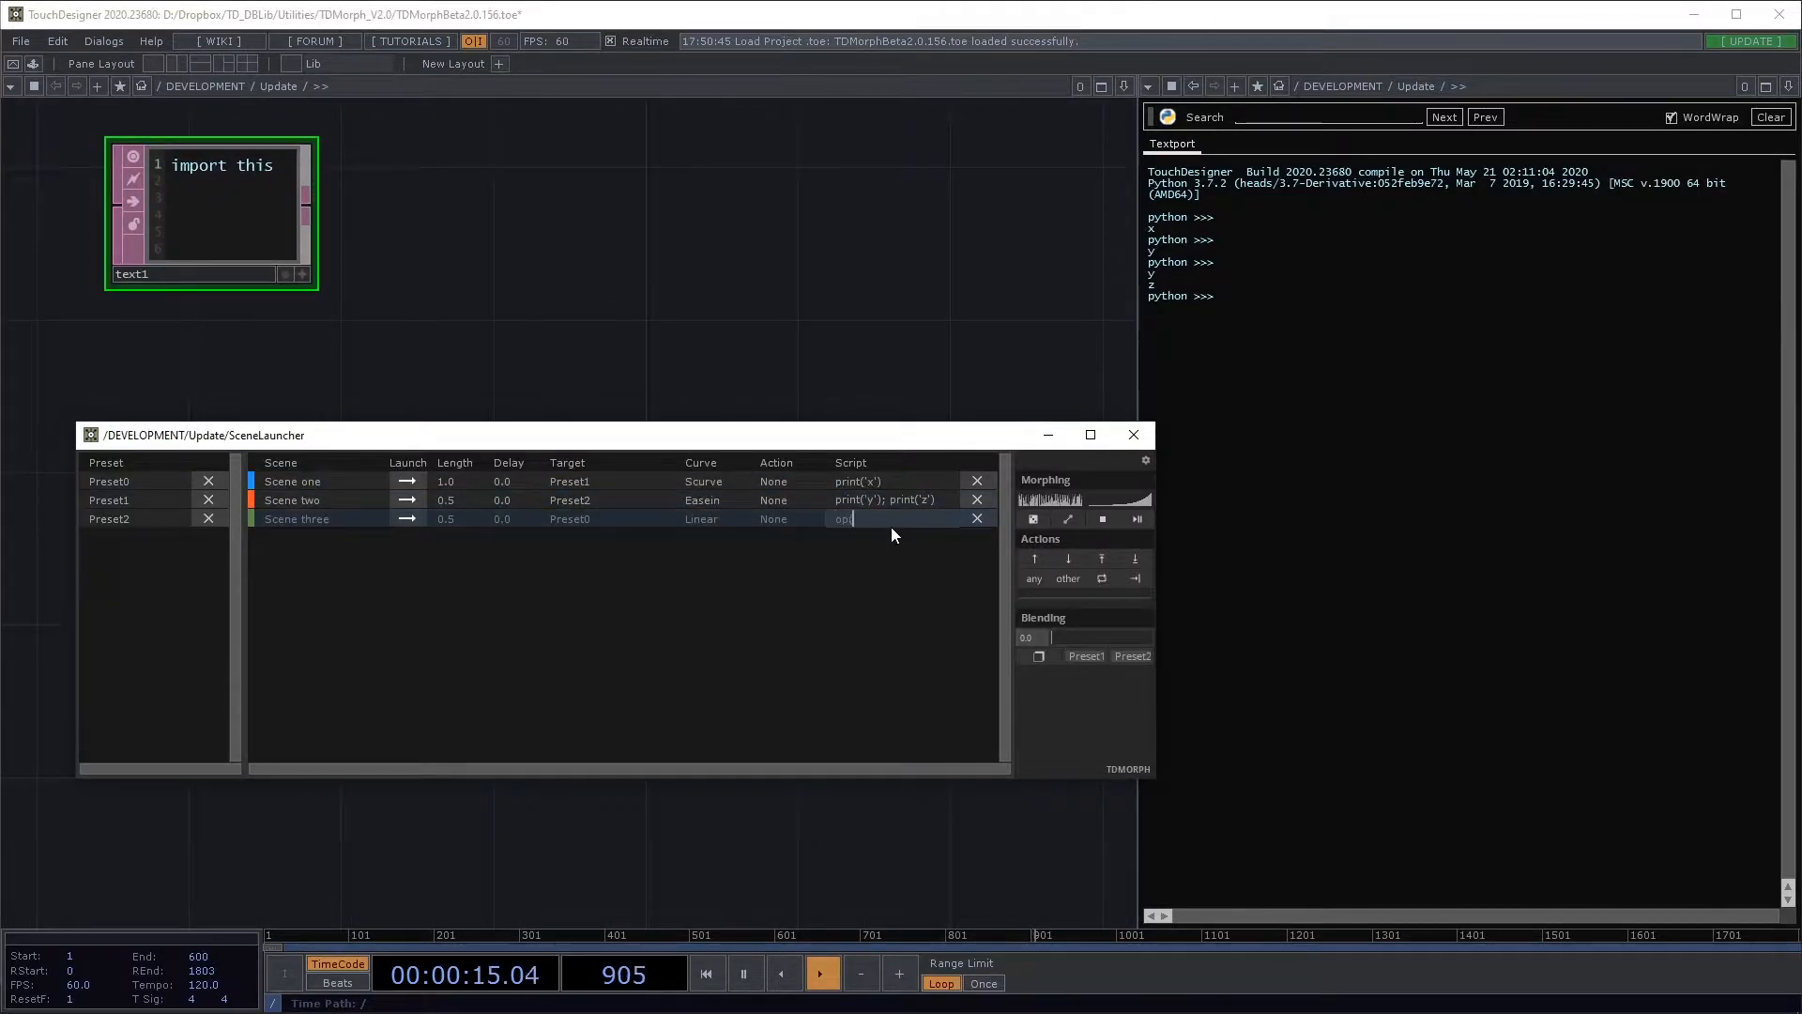
text(op('text1').run()
click(843, 244)
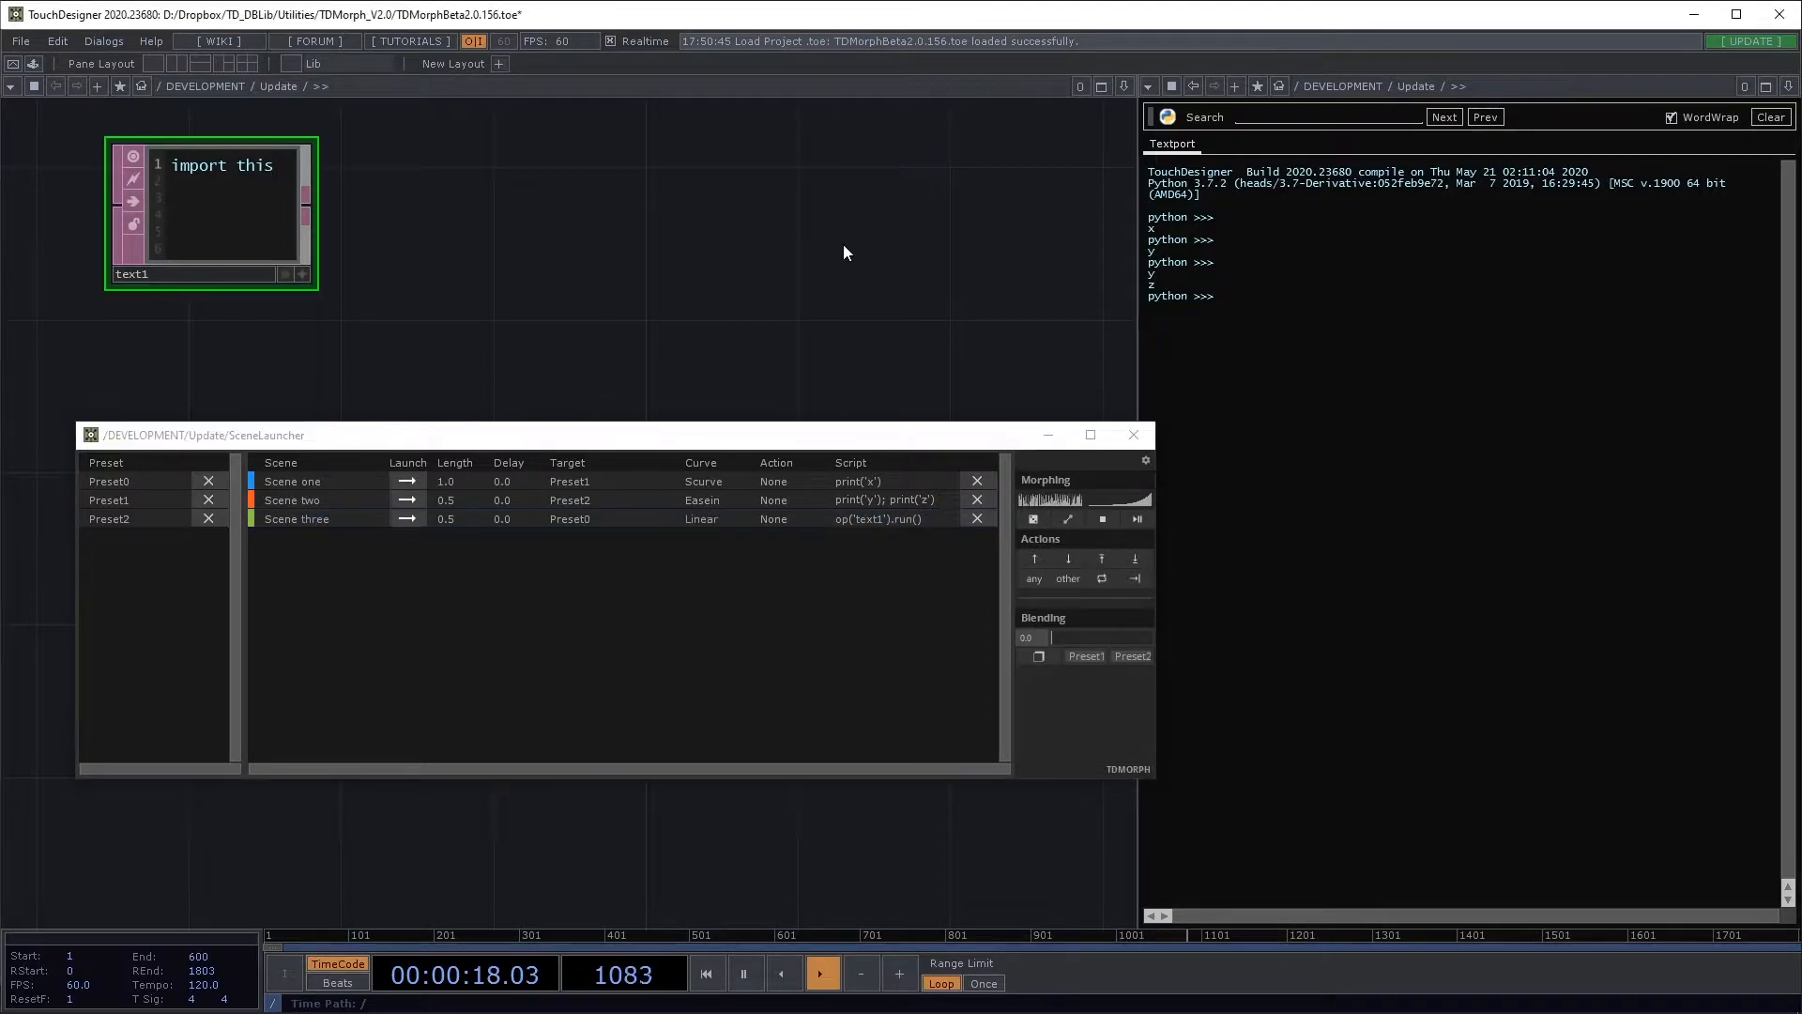
click(408, 519)
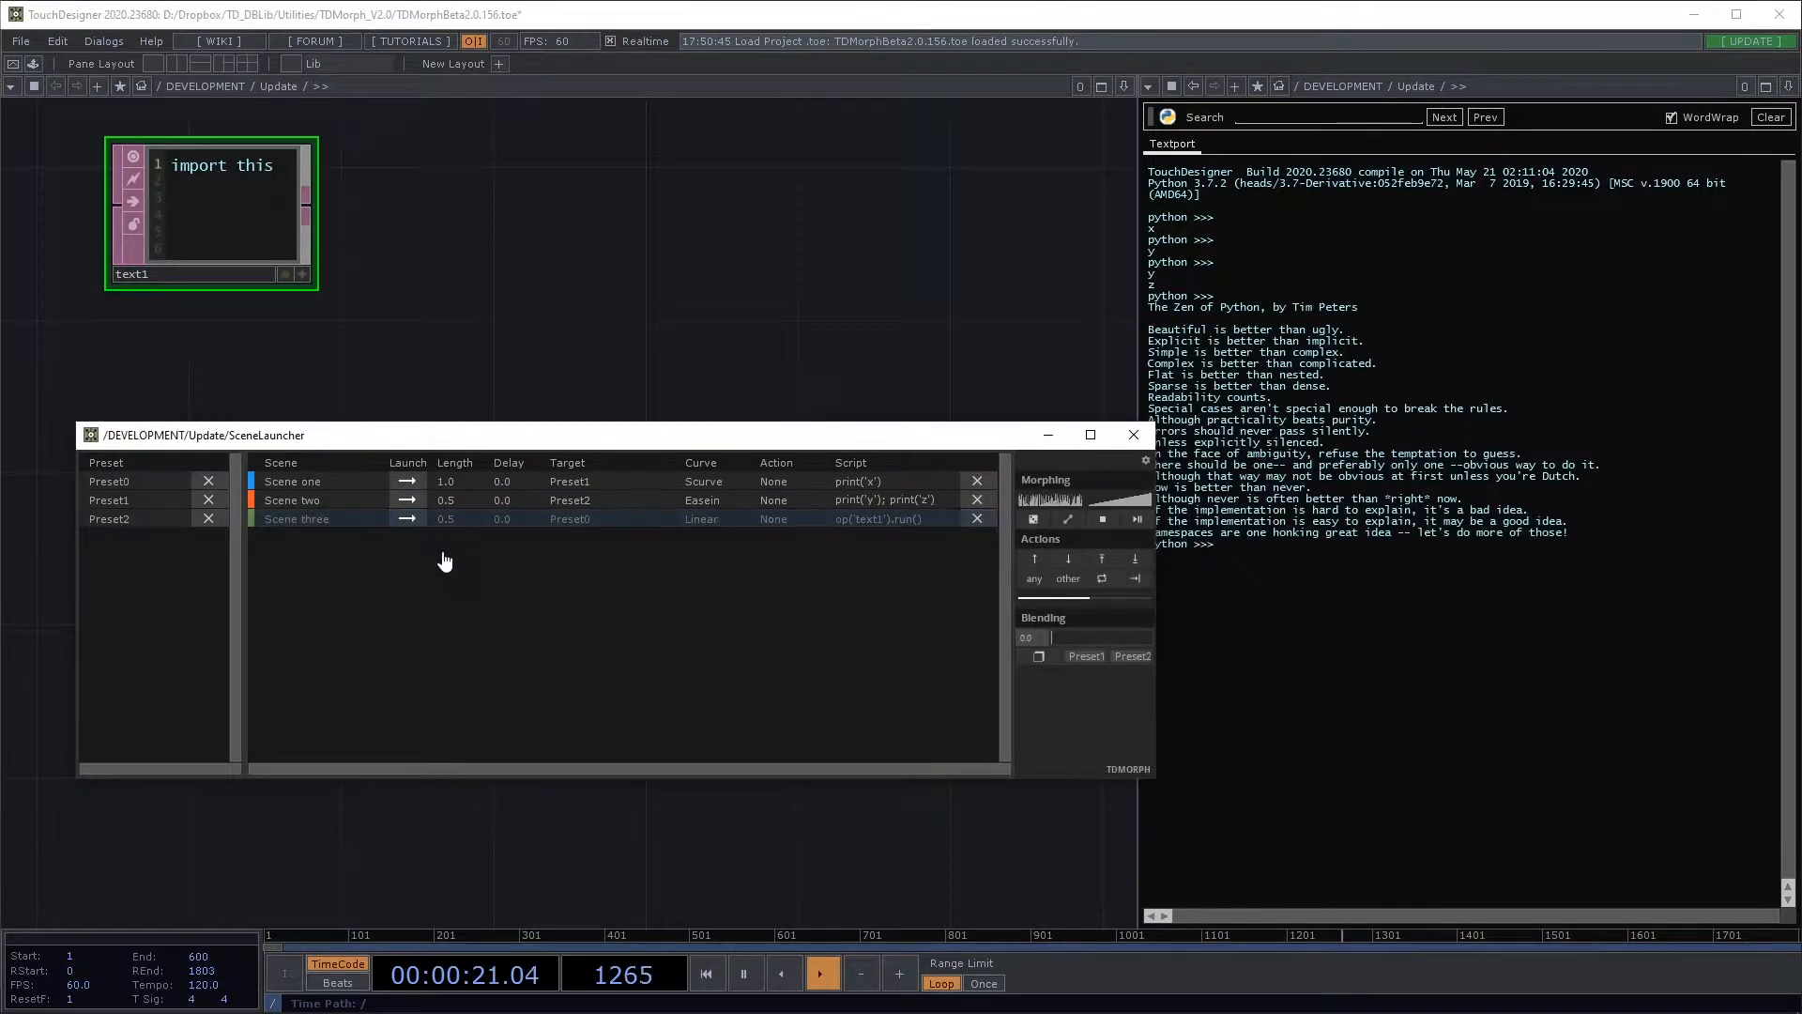
Step: Move the Scene Launcher window clear of the textport and examine the output printed by the script
drag(1004, 435, 981, 437)
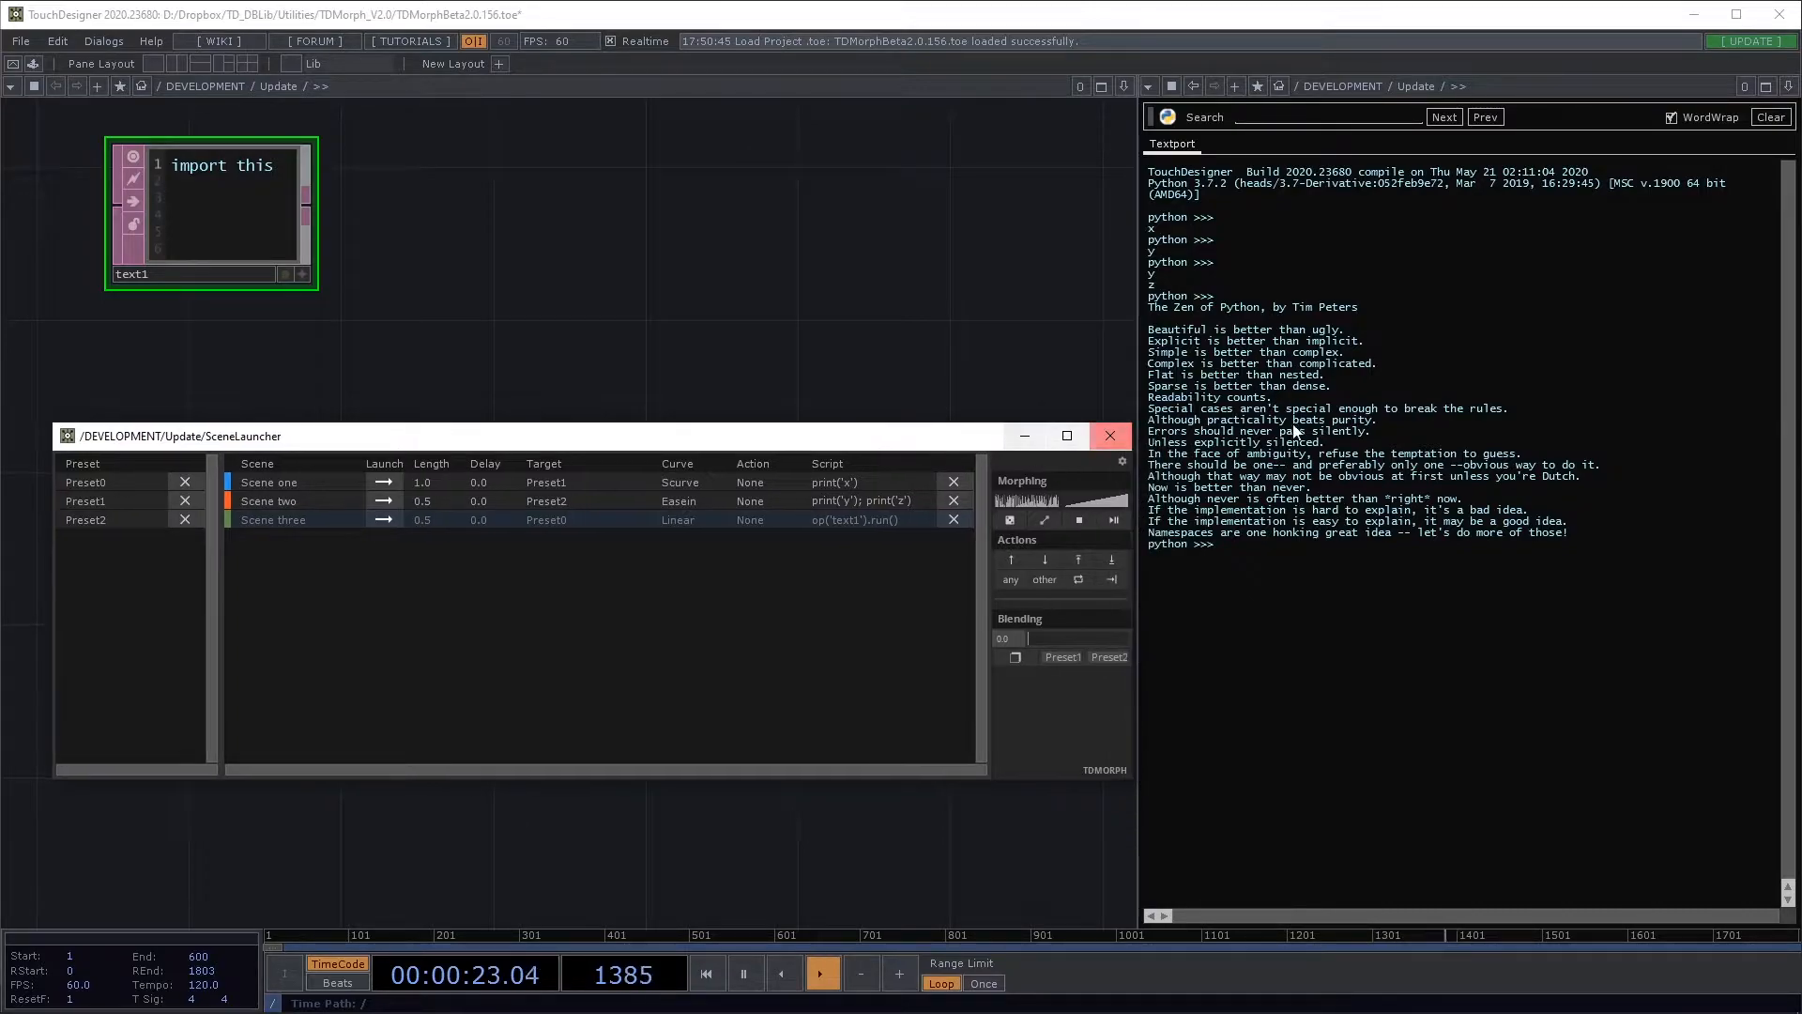
drag(1248, 550, 1144, 279)
click(712, 271)
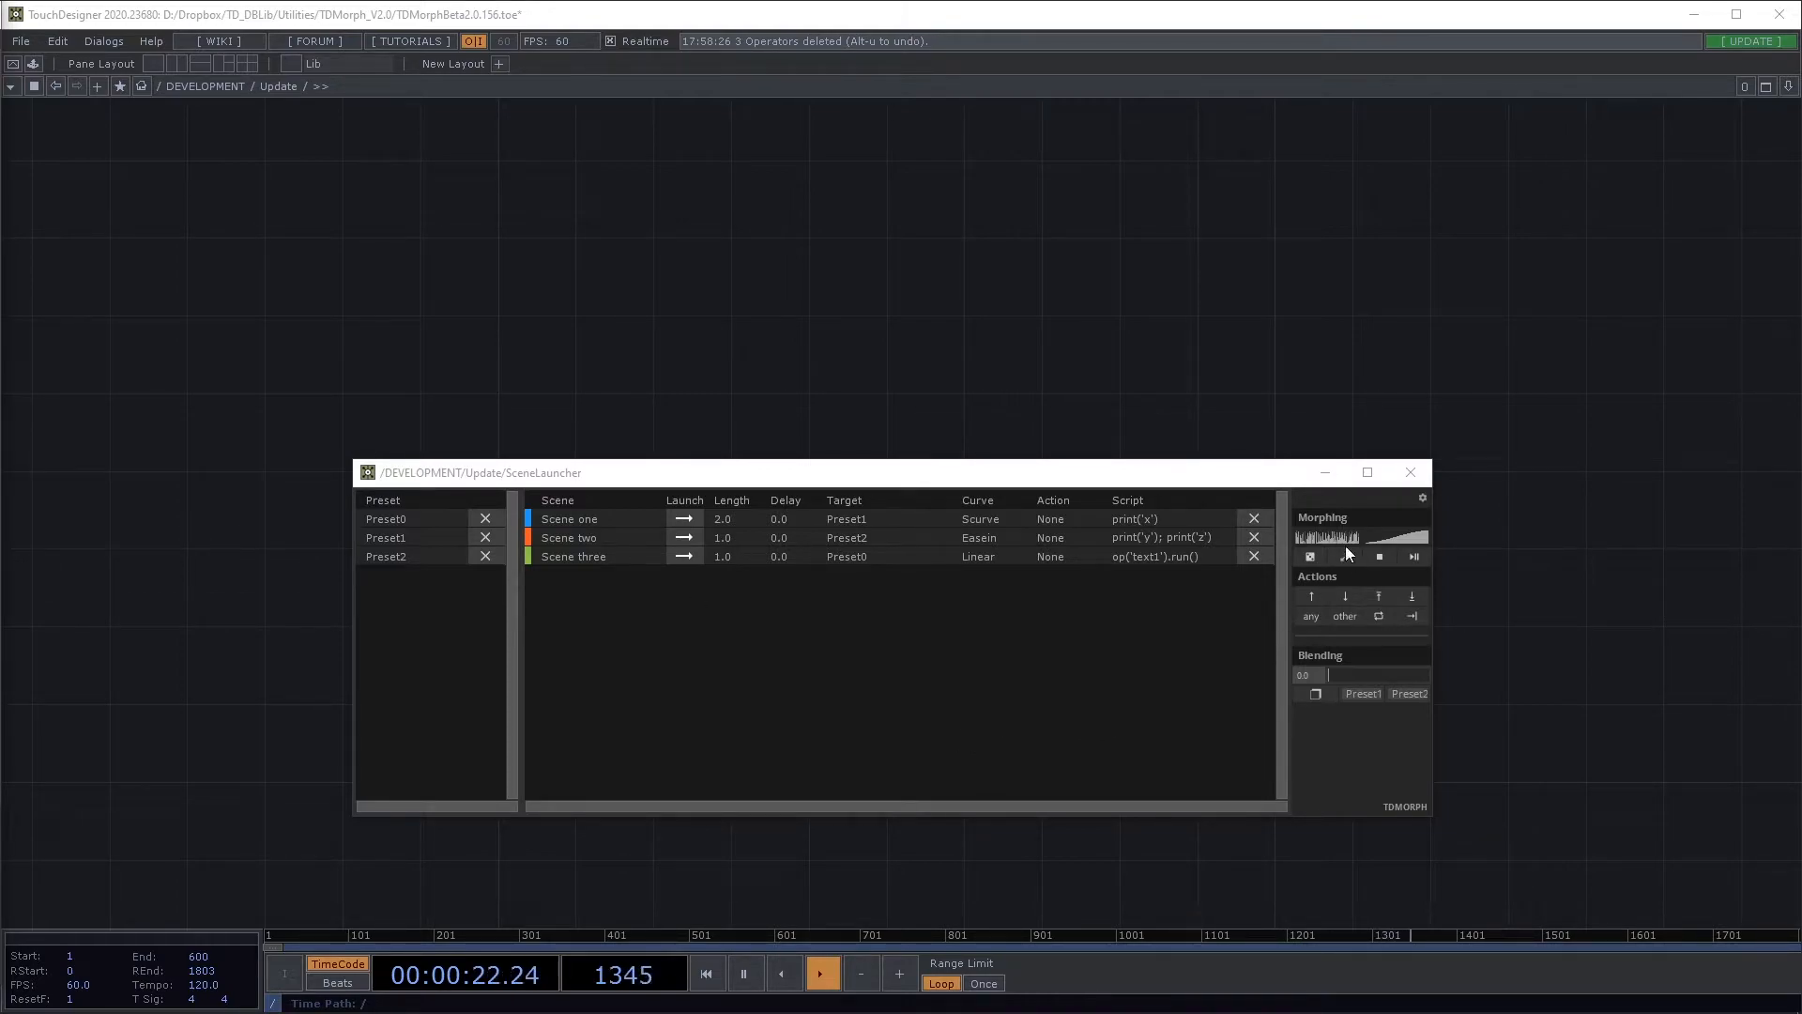
Step: Open the Scene Launcher's settings and add a Beat CHOP to the network
click(1422, 499)
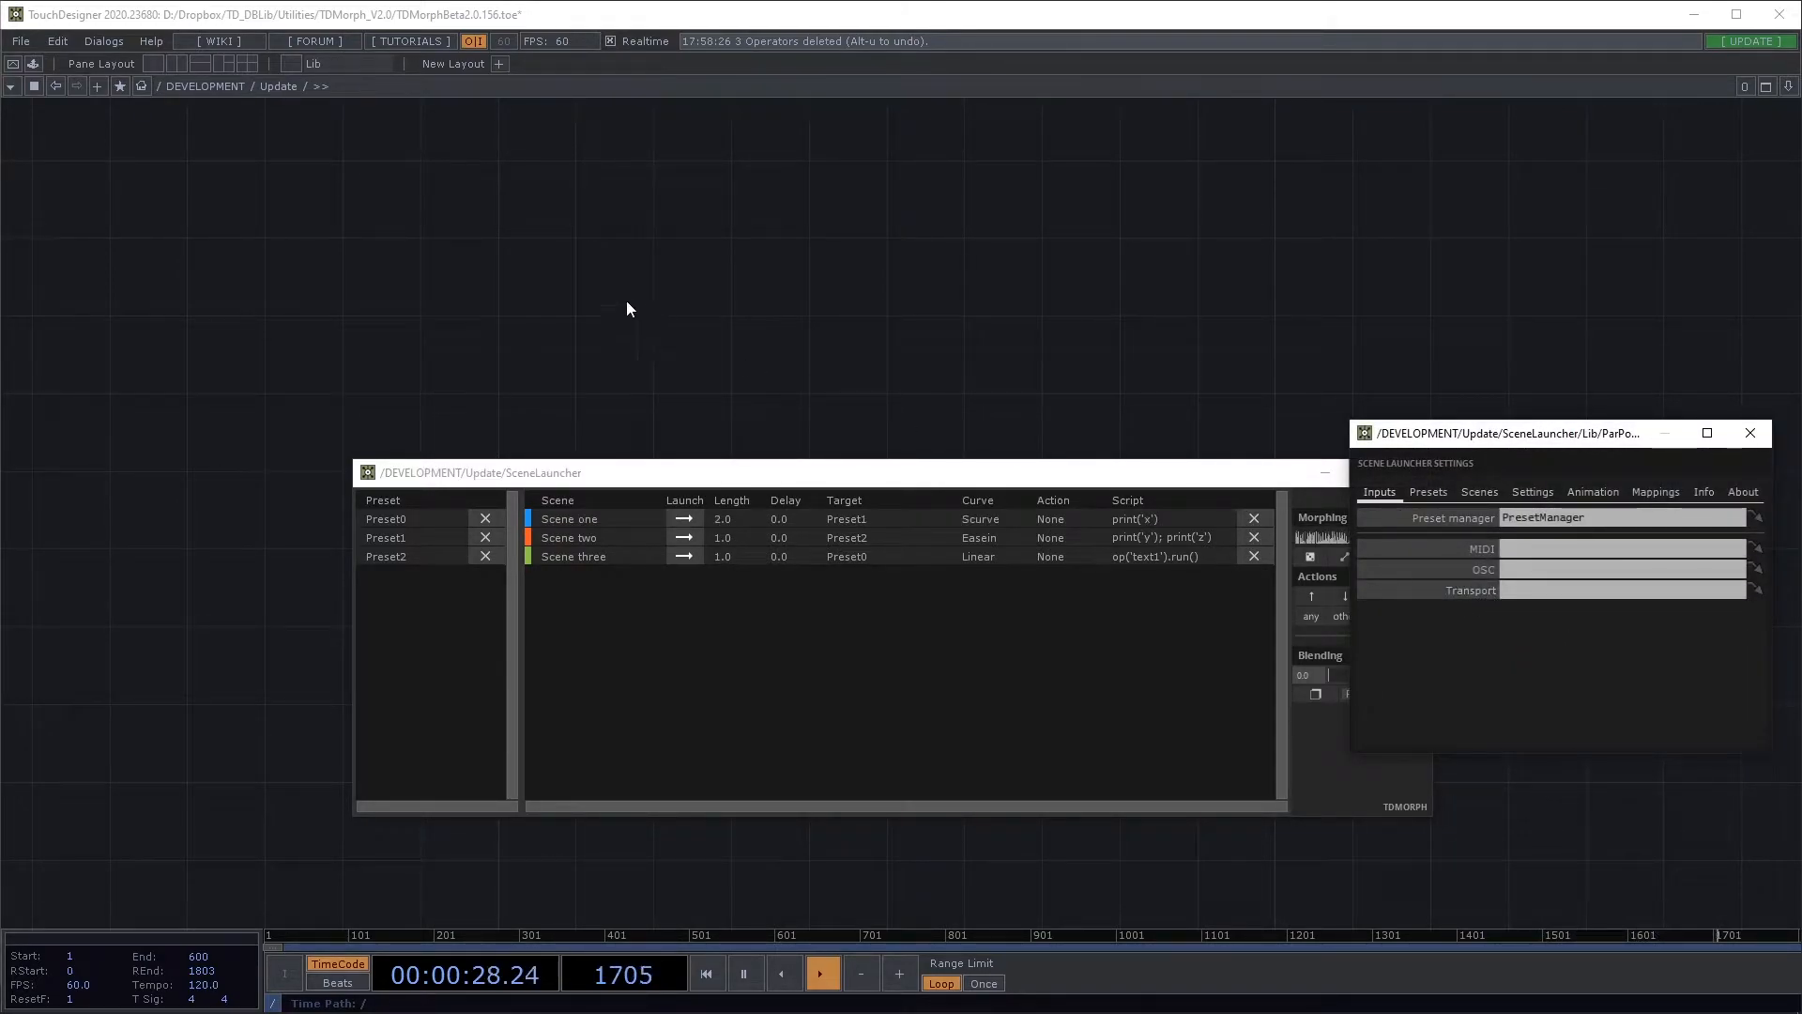
key(Tab)
text(e)
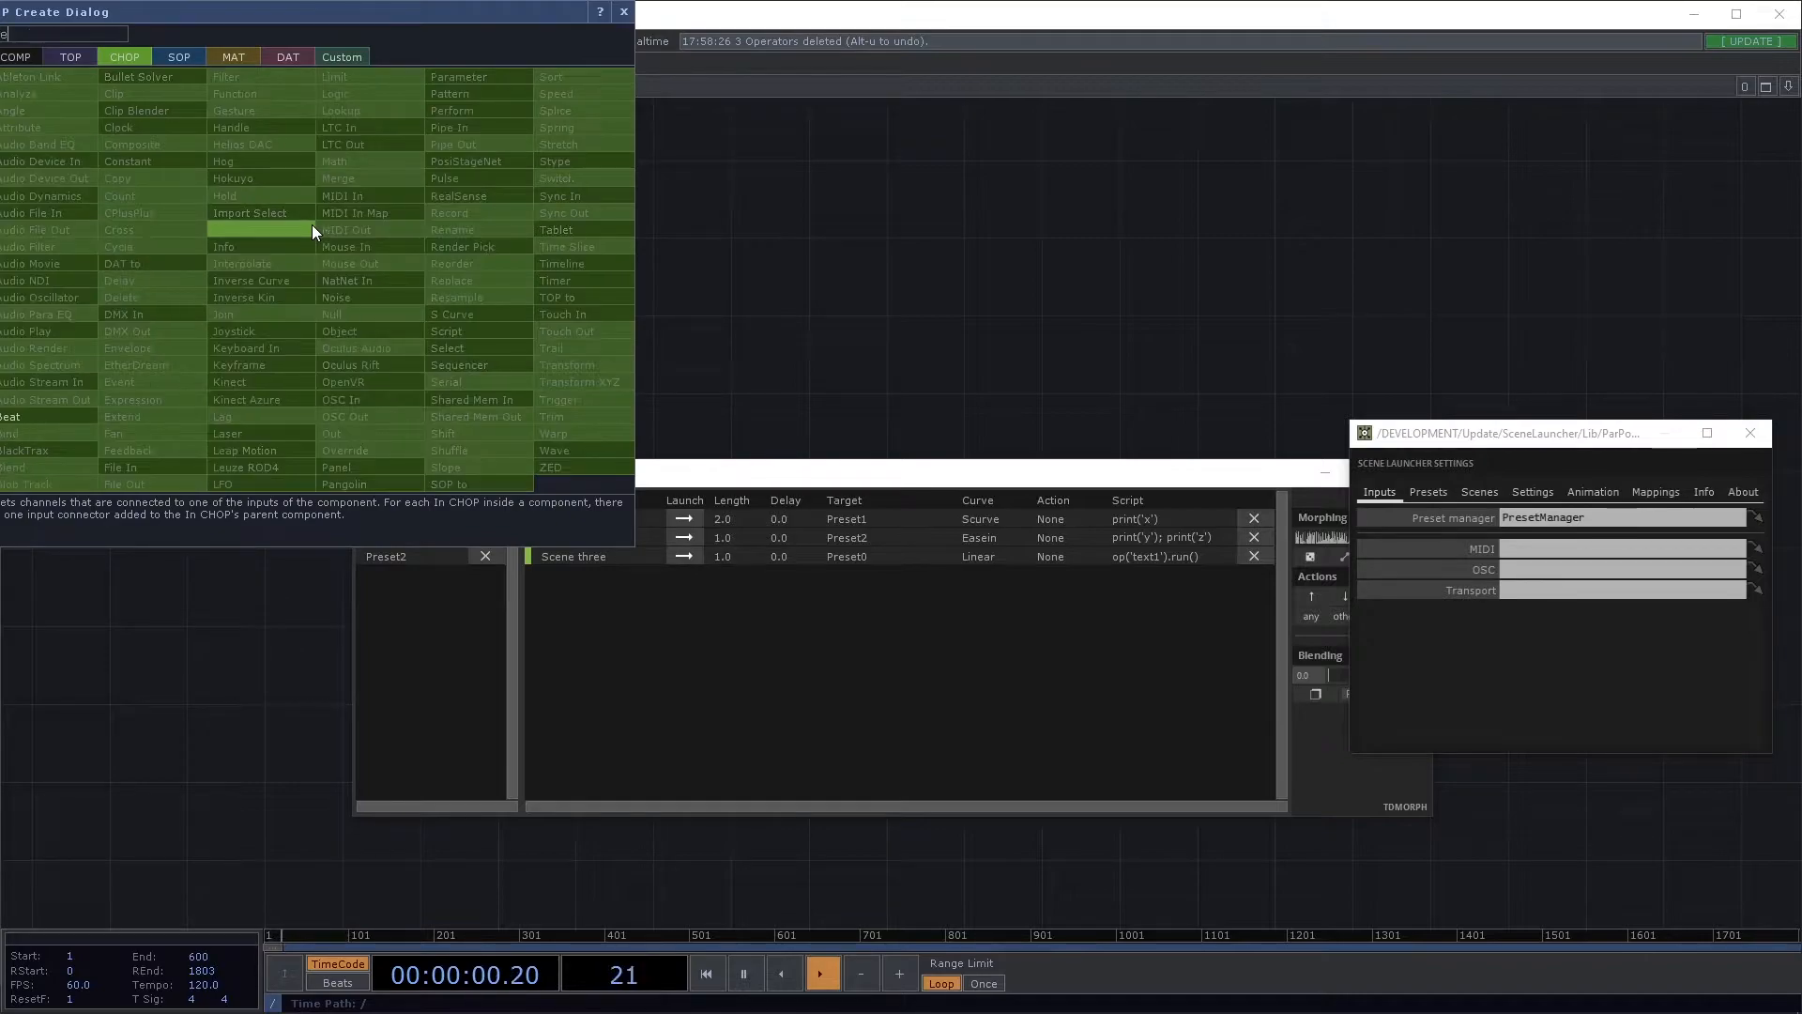
text(at)
click(64, 415)
click(211, 285)
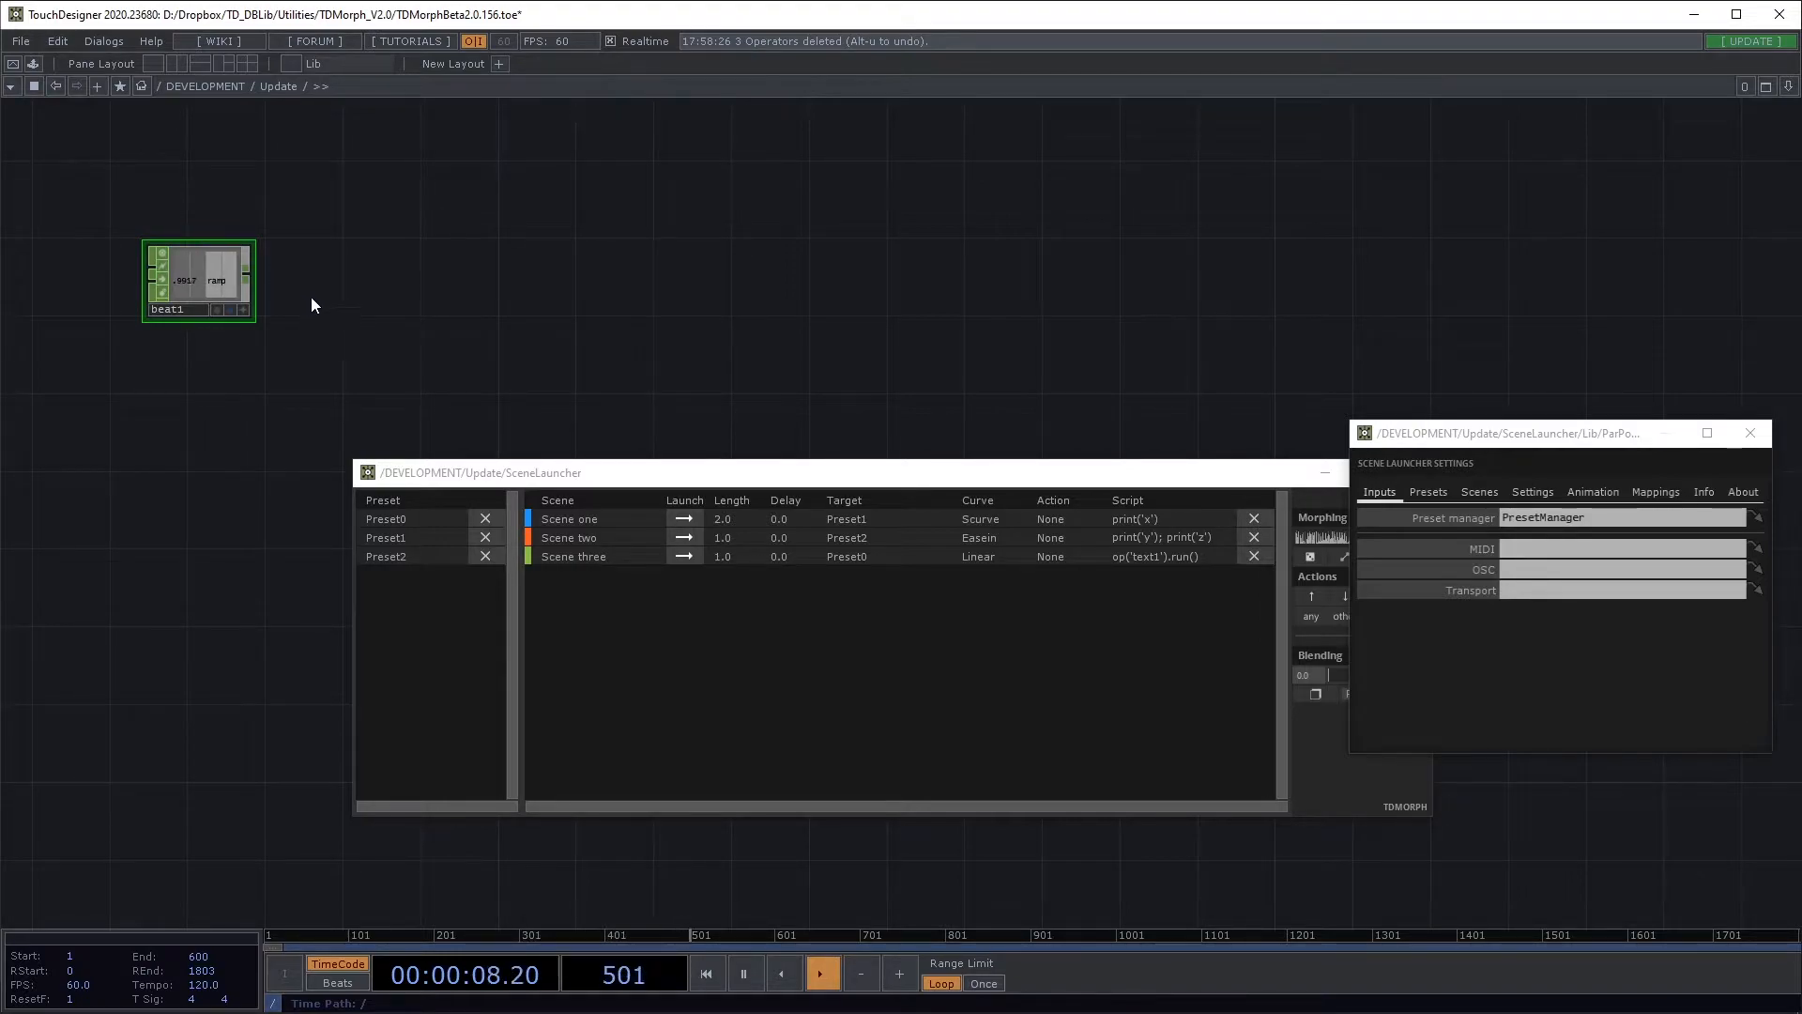
Step: Assign the Beat CHOP as the Scene Launcher's Transport input and move the launcher window clear of its settings window
drag(942, 531, 1521, 595)
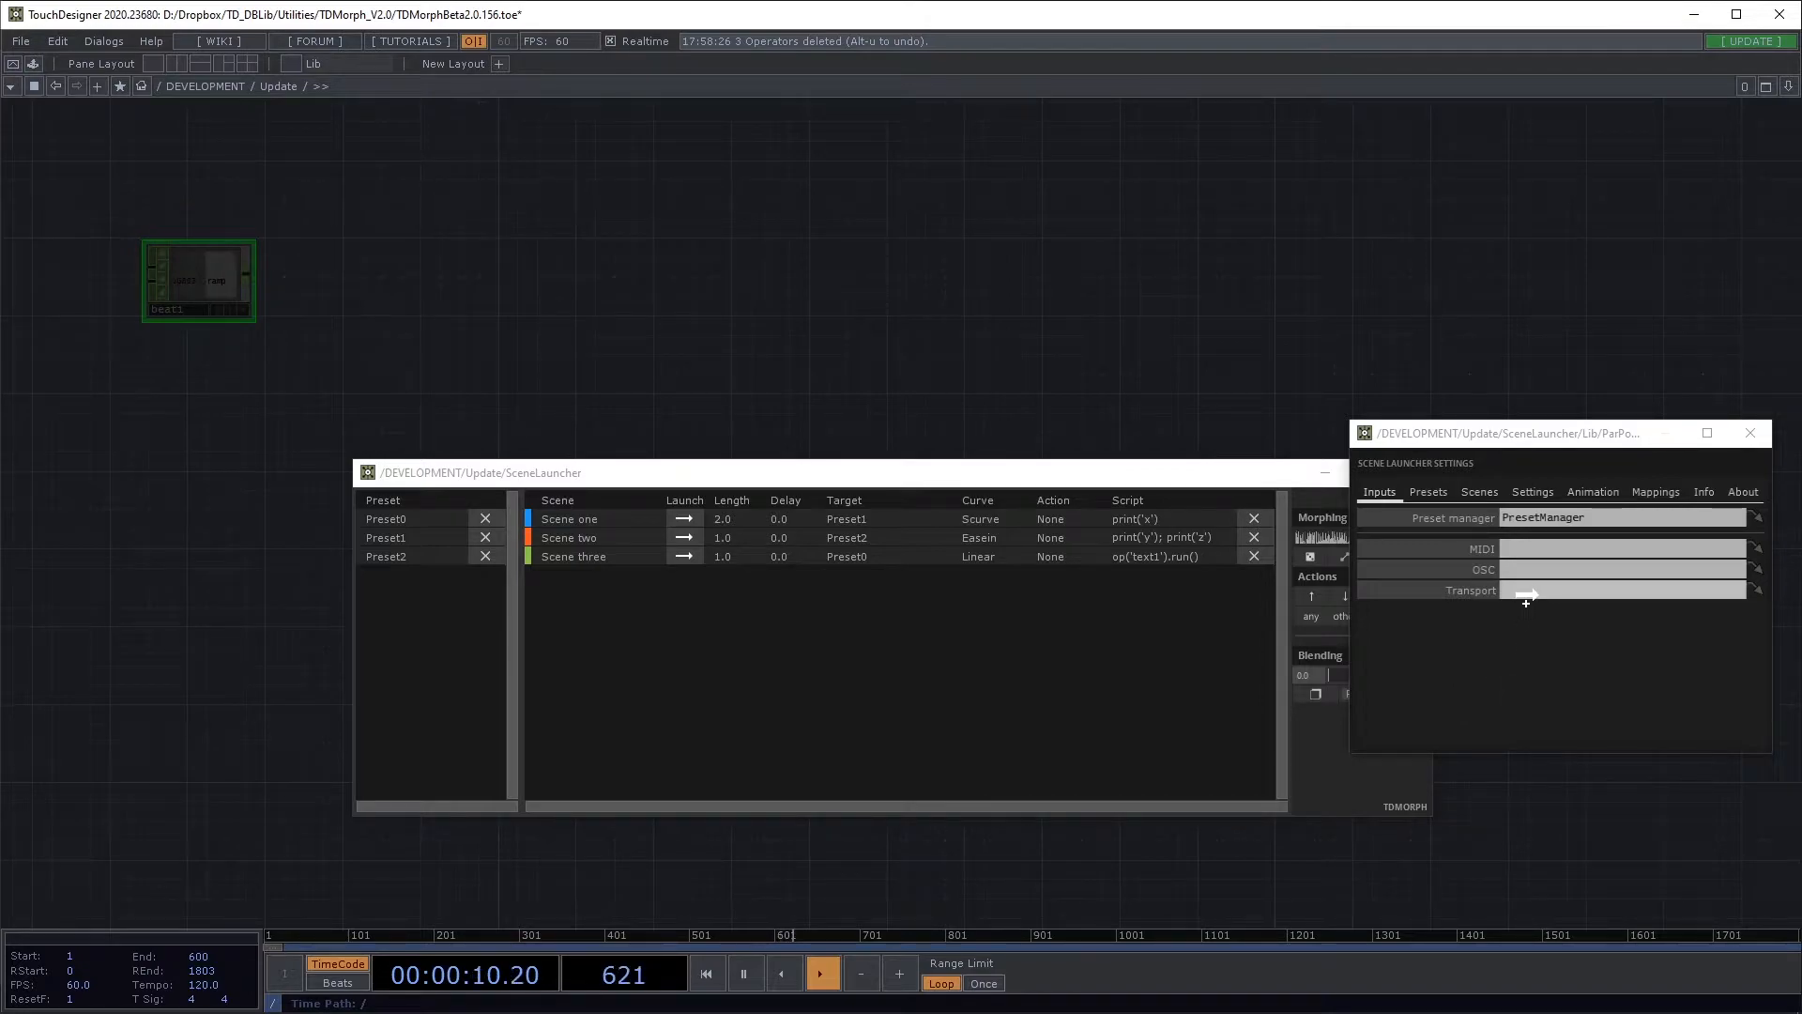
scroll(197, 242, up, 4)
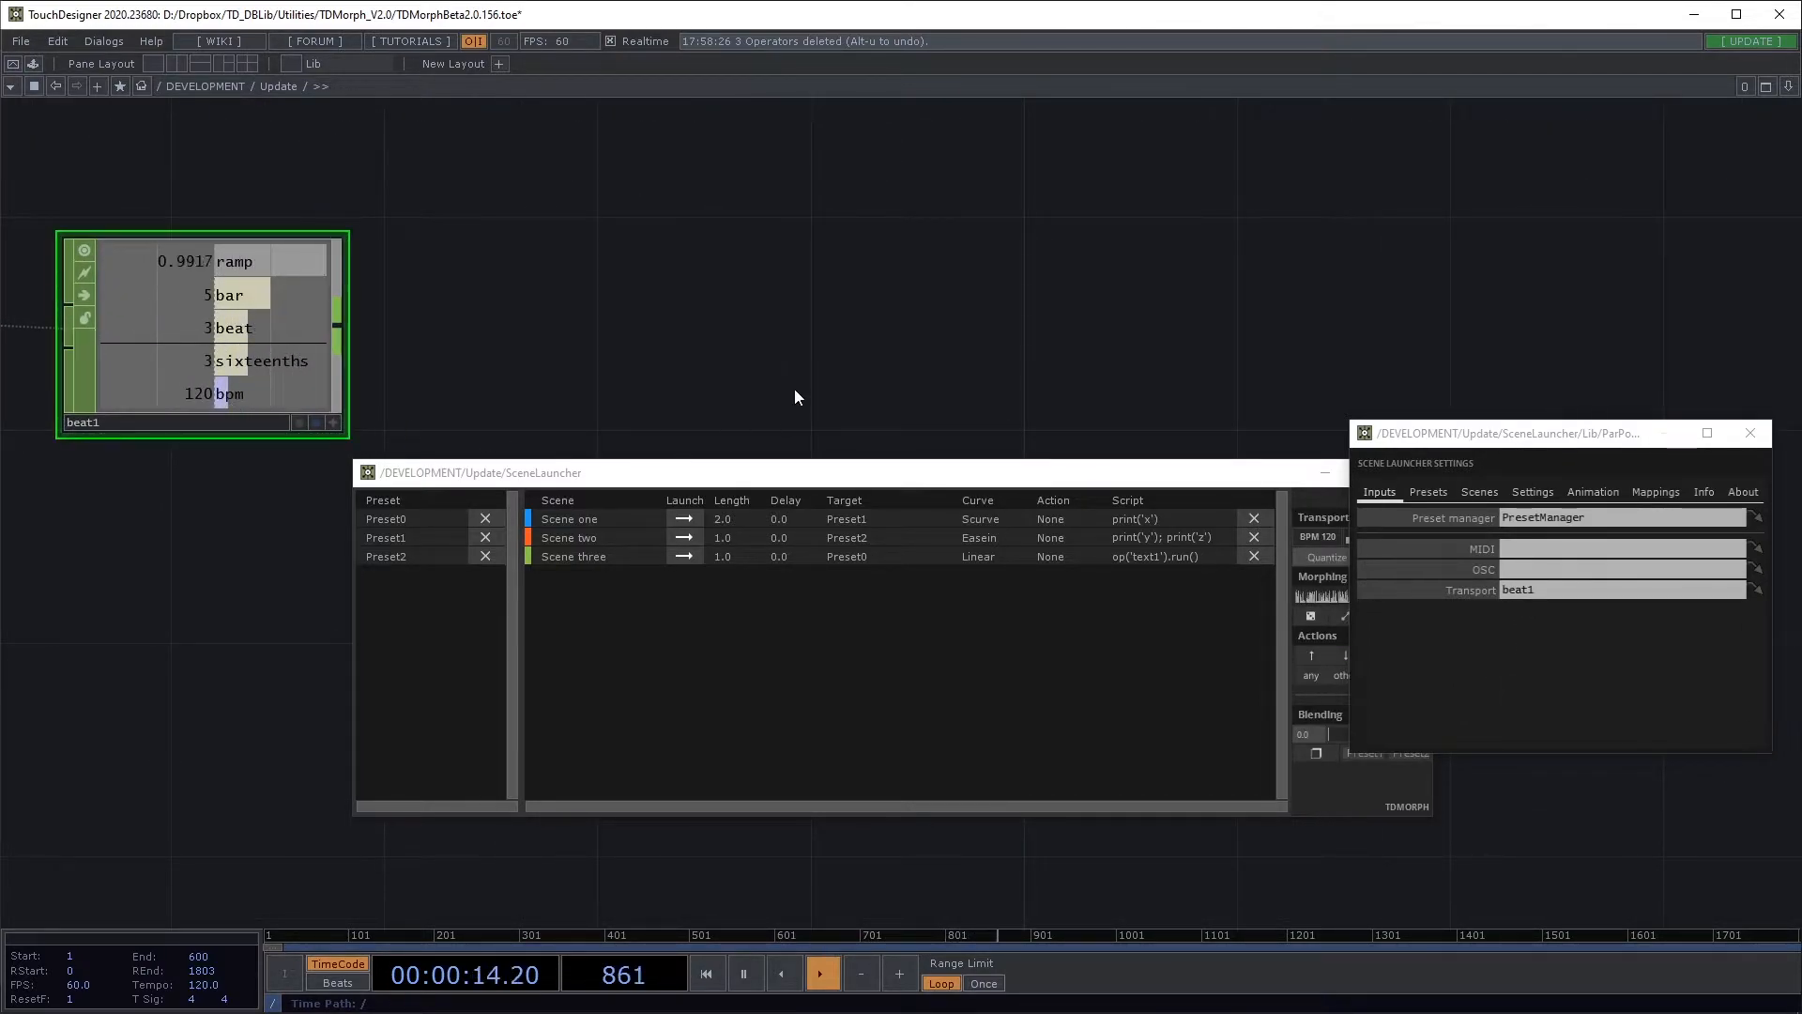
scroll(588, 281, down, 5)
drag(712, 350, 472, 345)
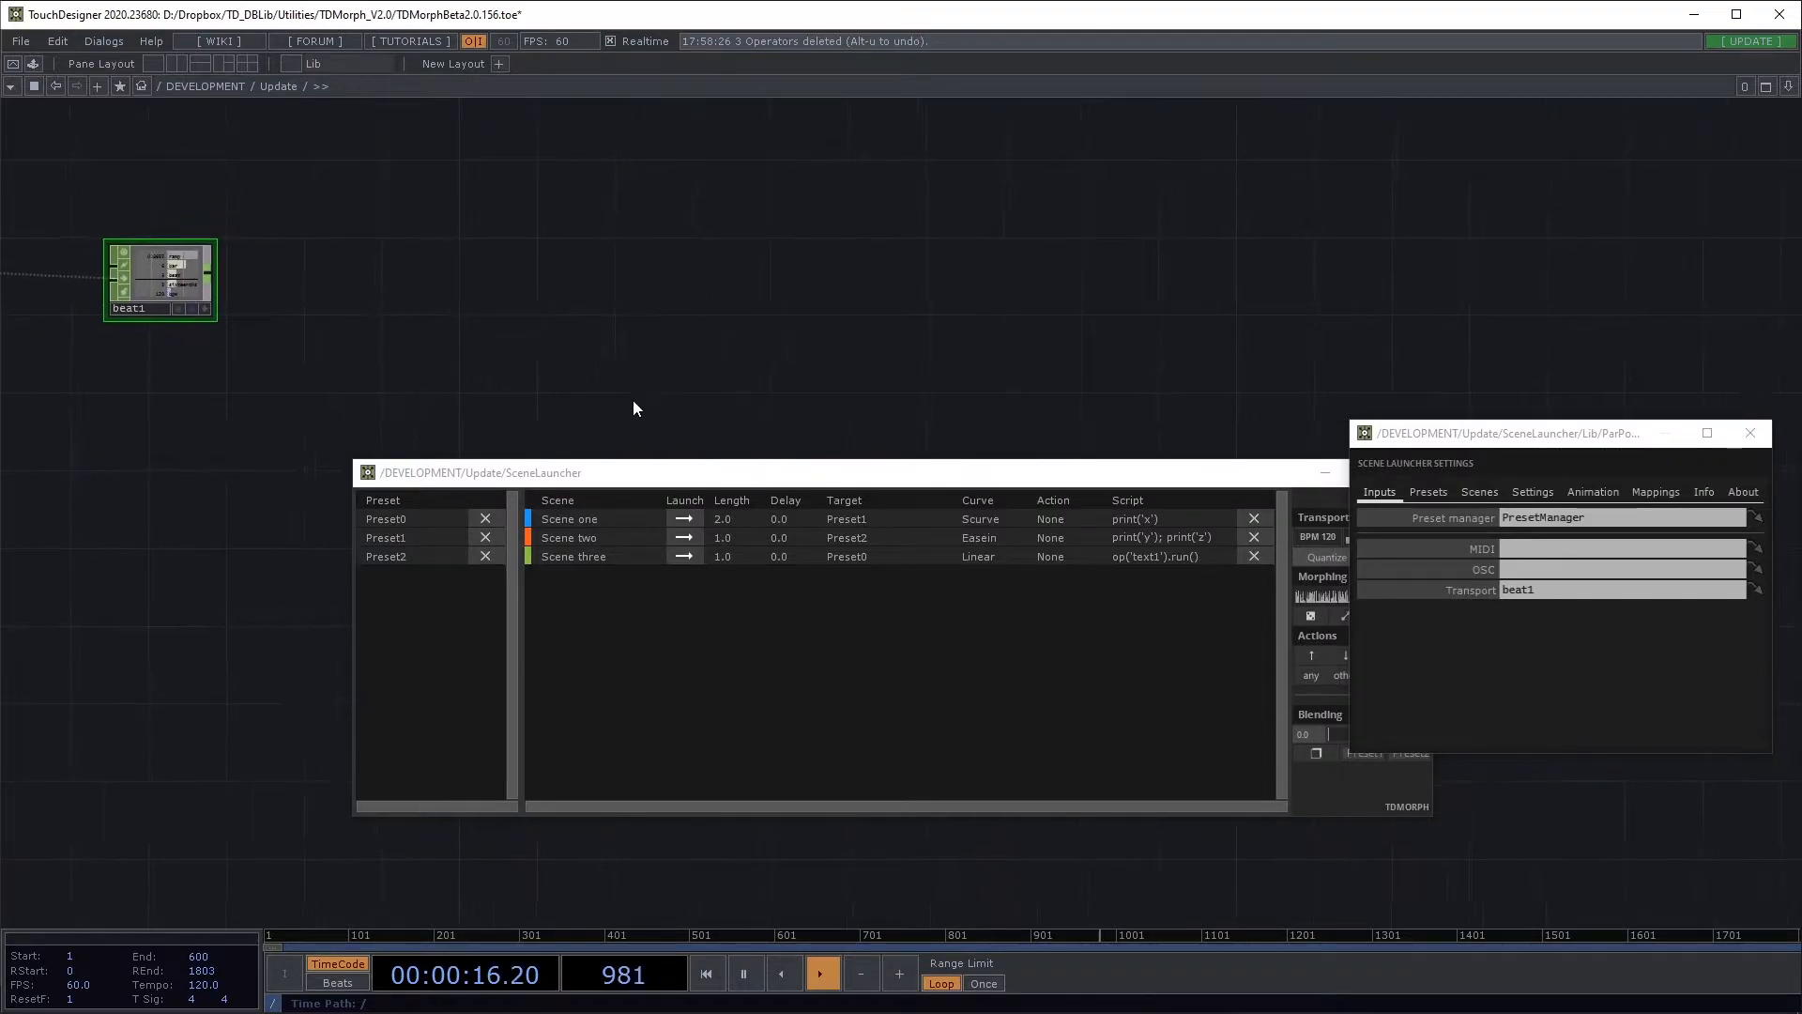
drag(704, 475, 551, 503)
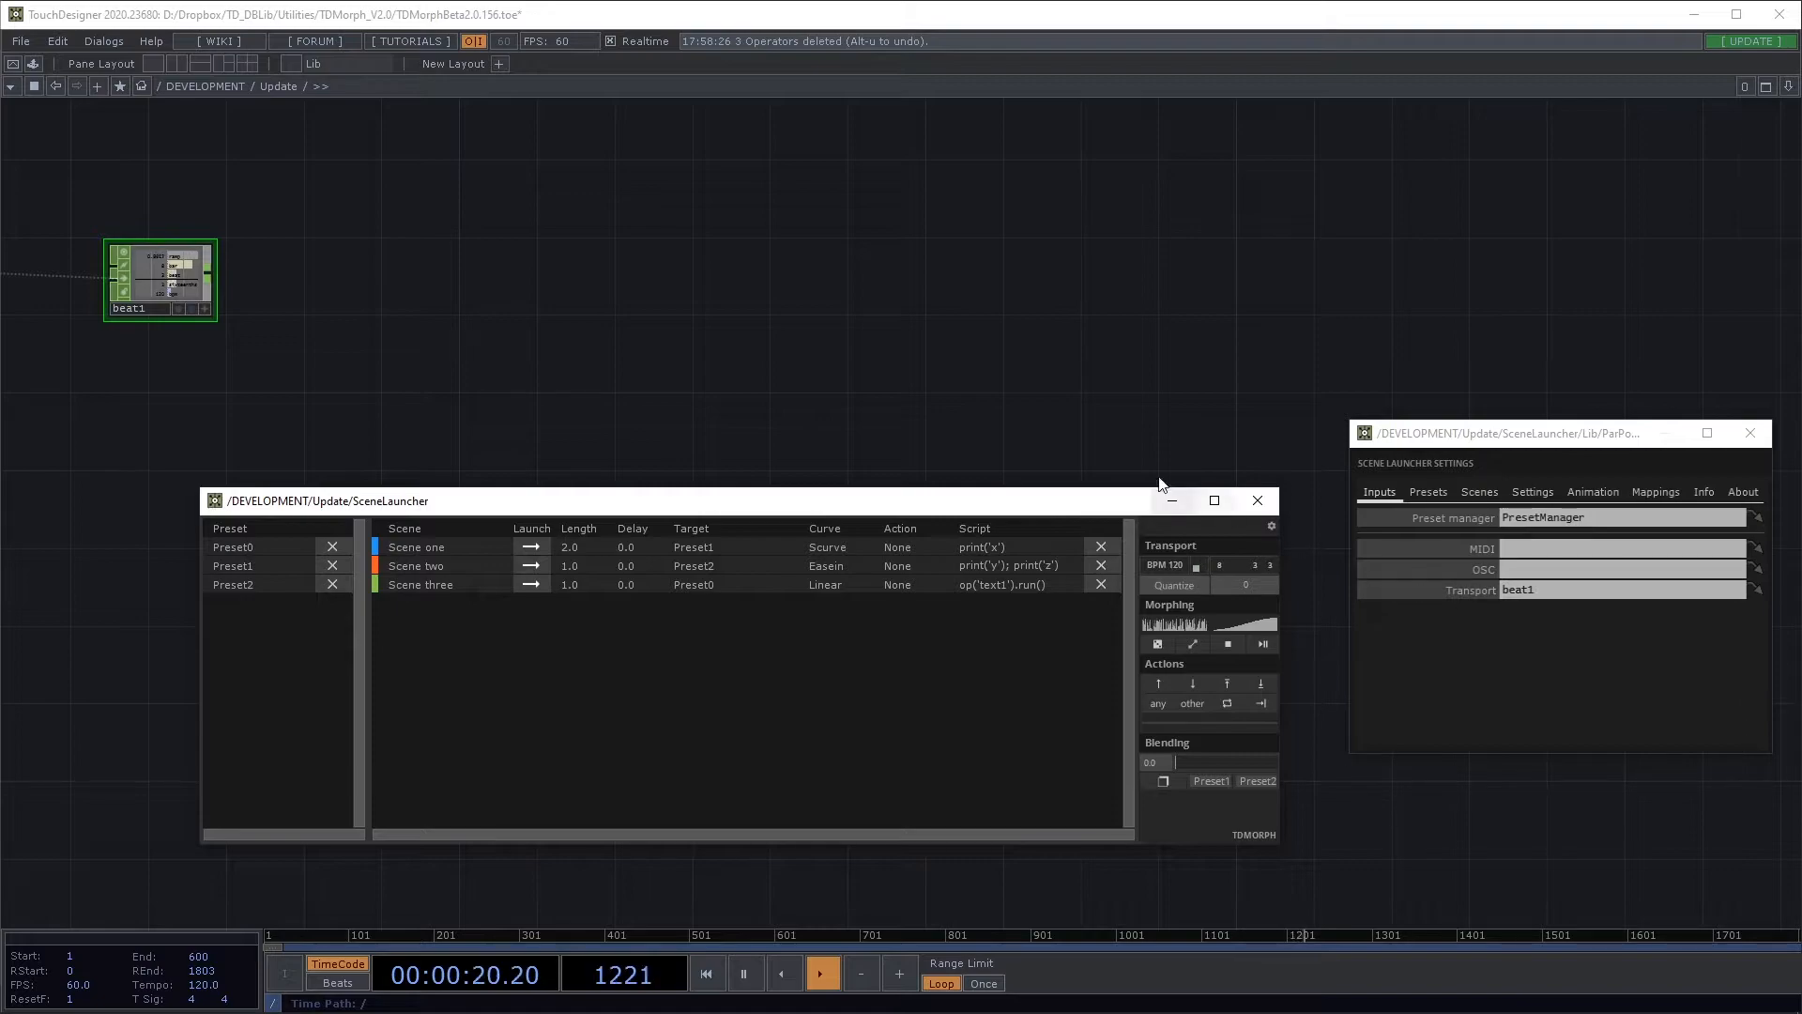
scroll(519, 310, up, 2)
scroll(519, 310, up, 1)
drag(518, 312, 575, 301)
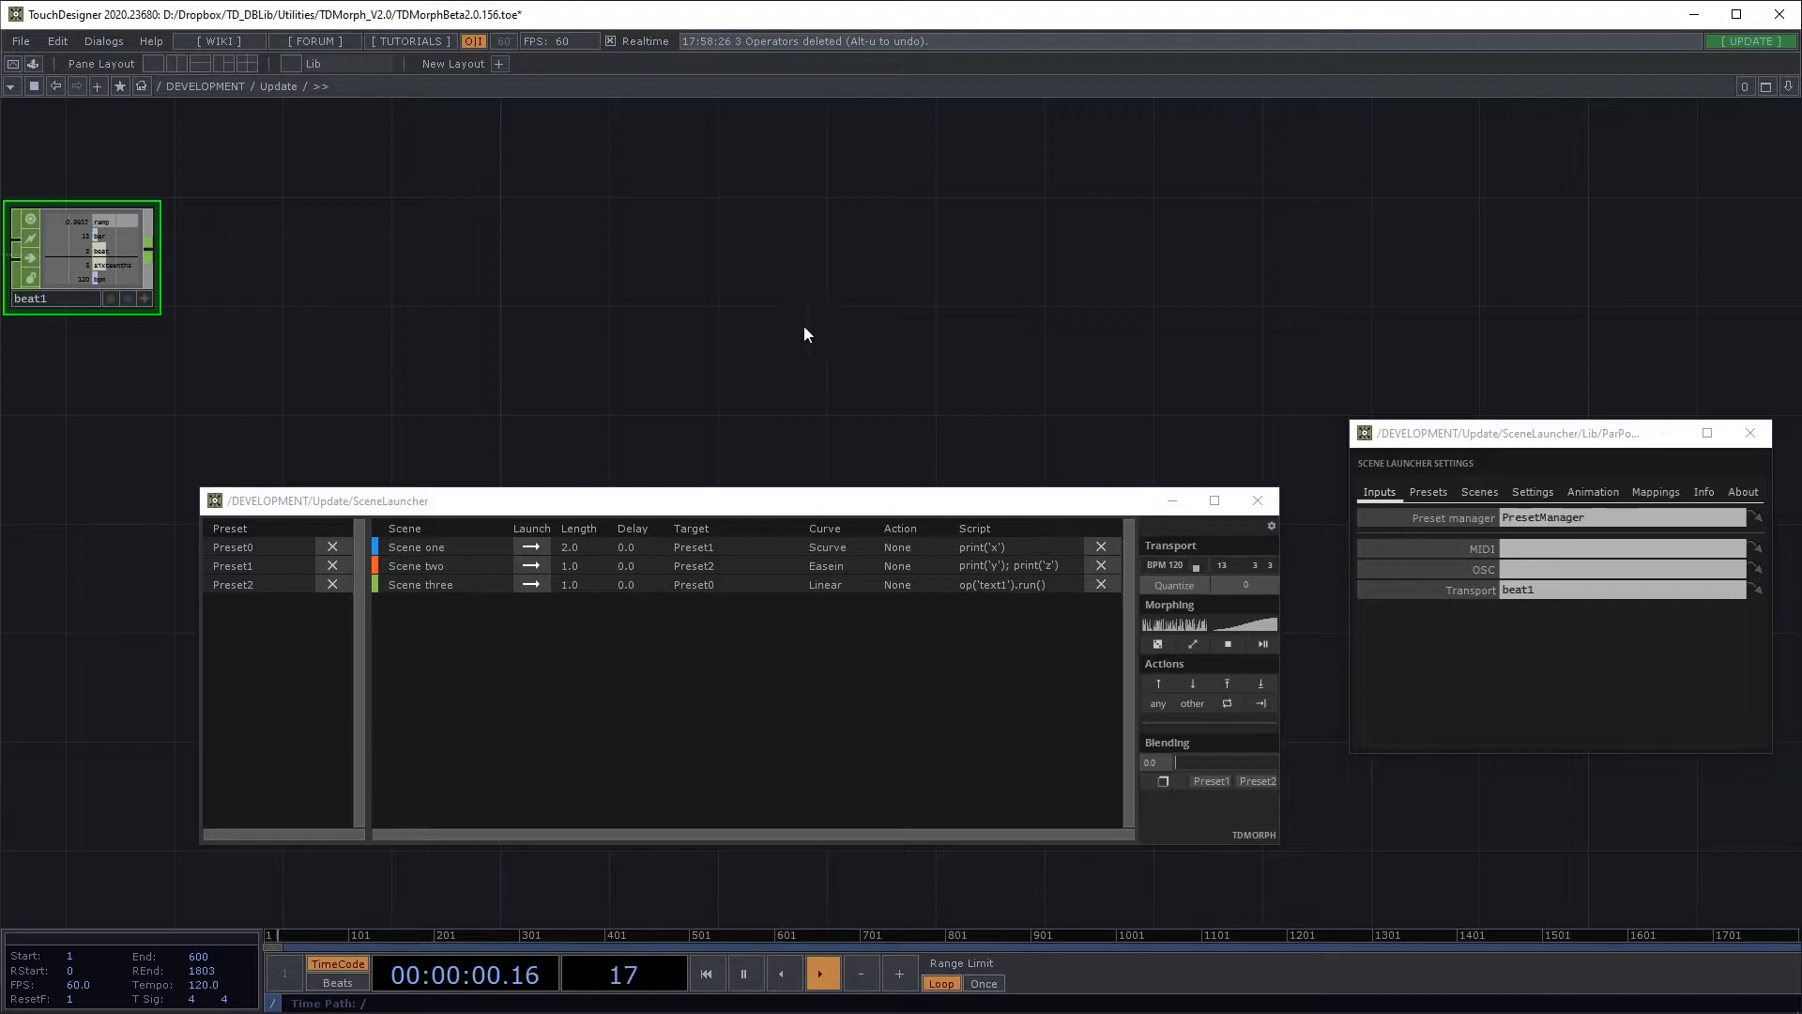
drag(837, 309, 901, 298)
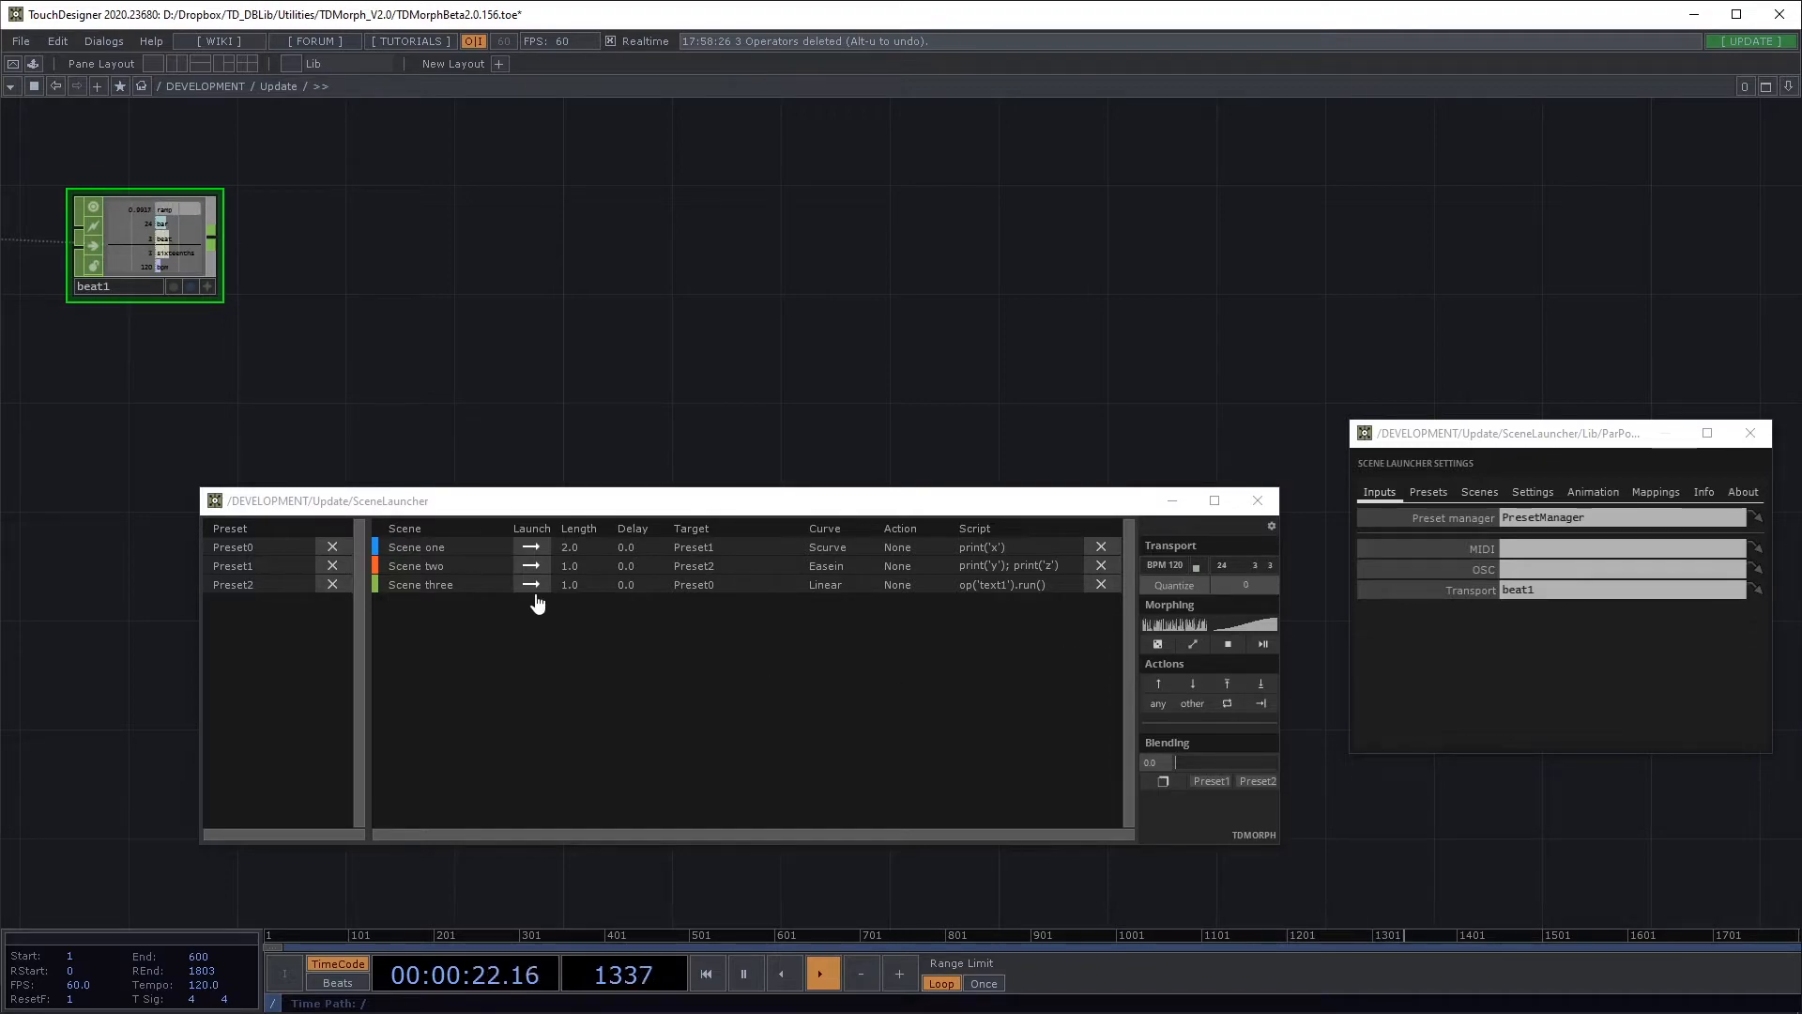
Step: Enable Quantize in the Scene Launcher's transport section and launch Scene one
click(528, 550)
click(1259, 588)
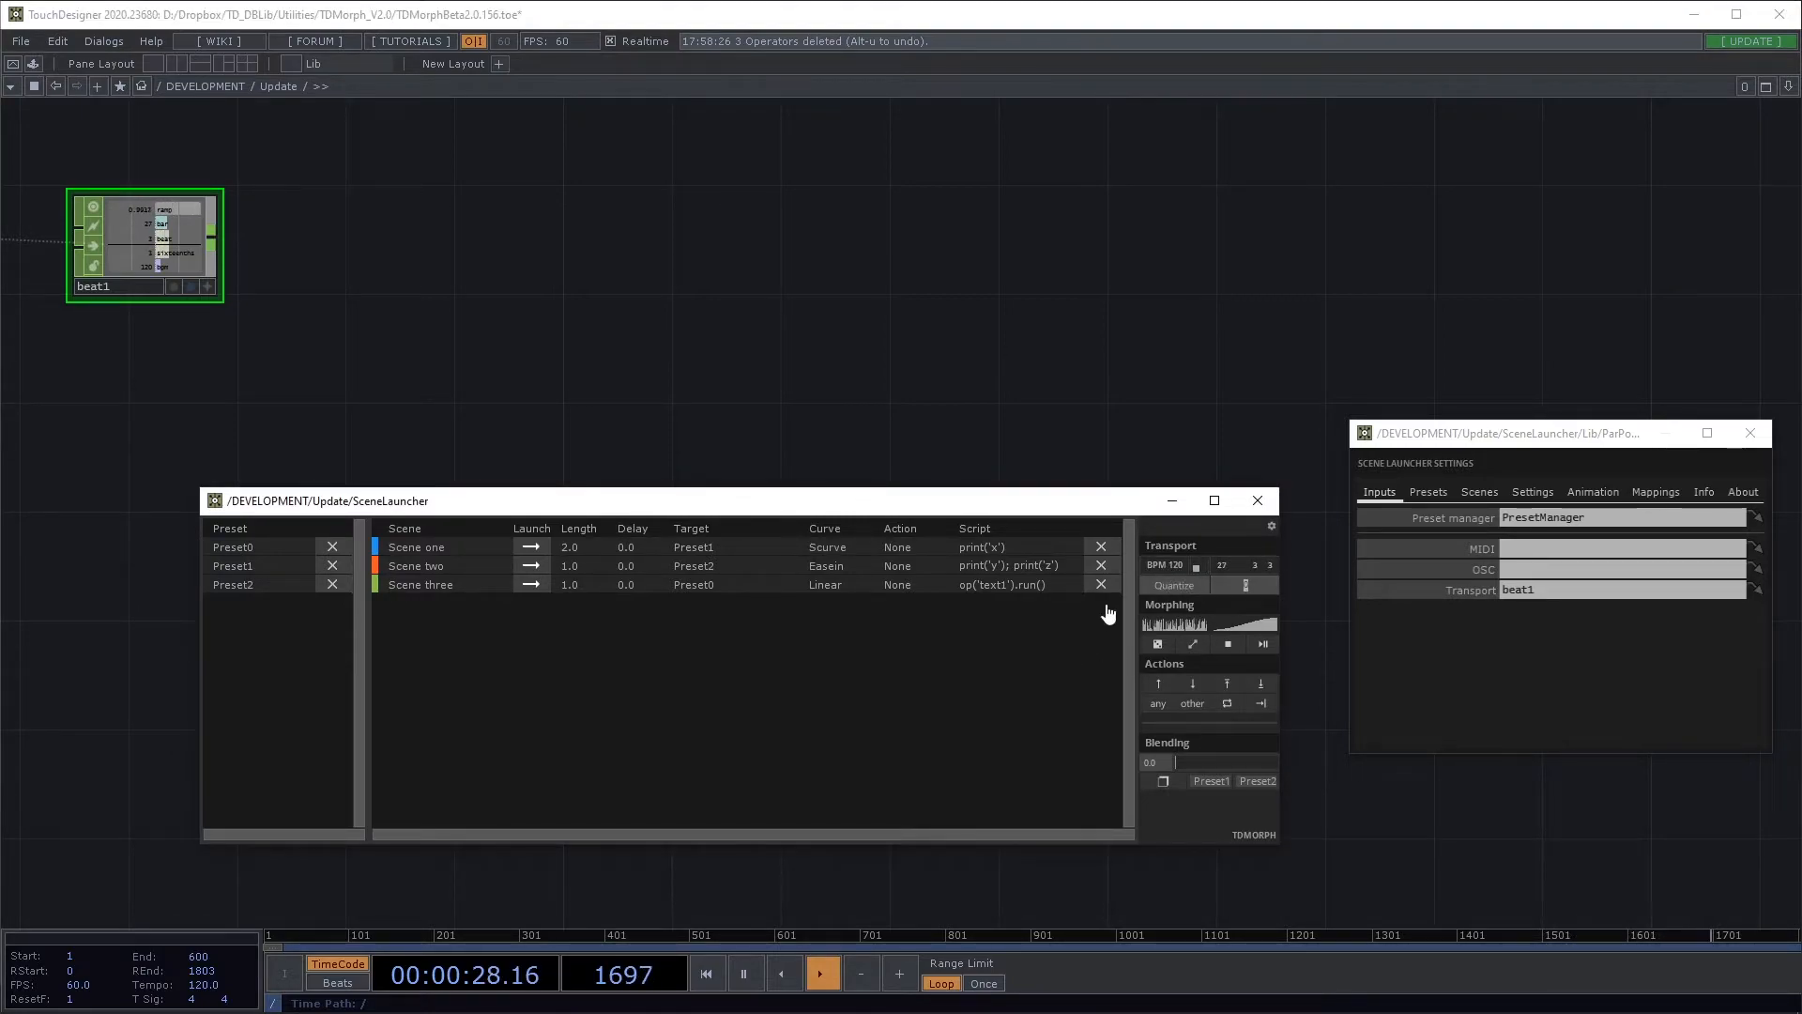
click(1162, 588)
click(531, 548)
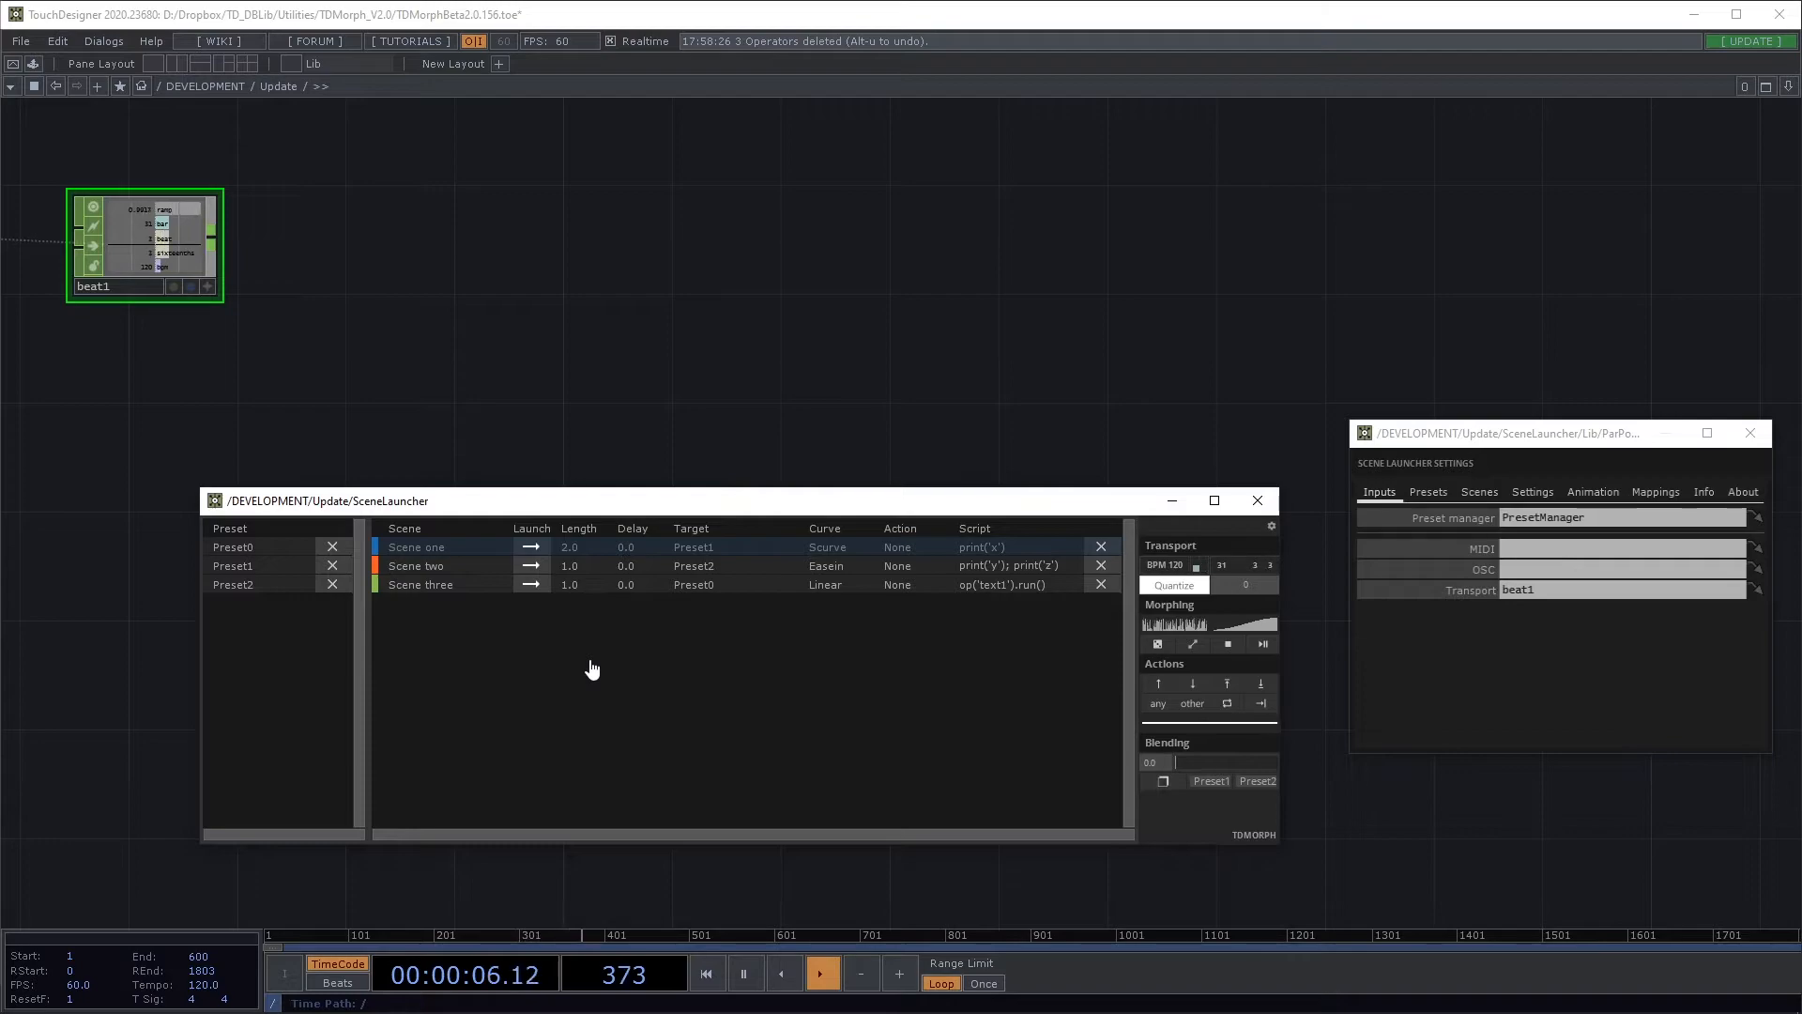
Step: Relaunch Scene one with a quantize value of 2 and turn Quantize off
click(537, 548)
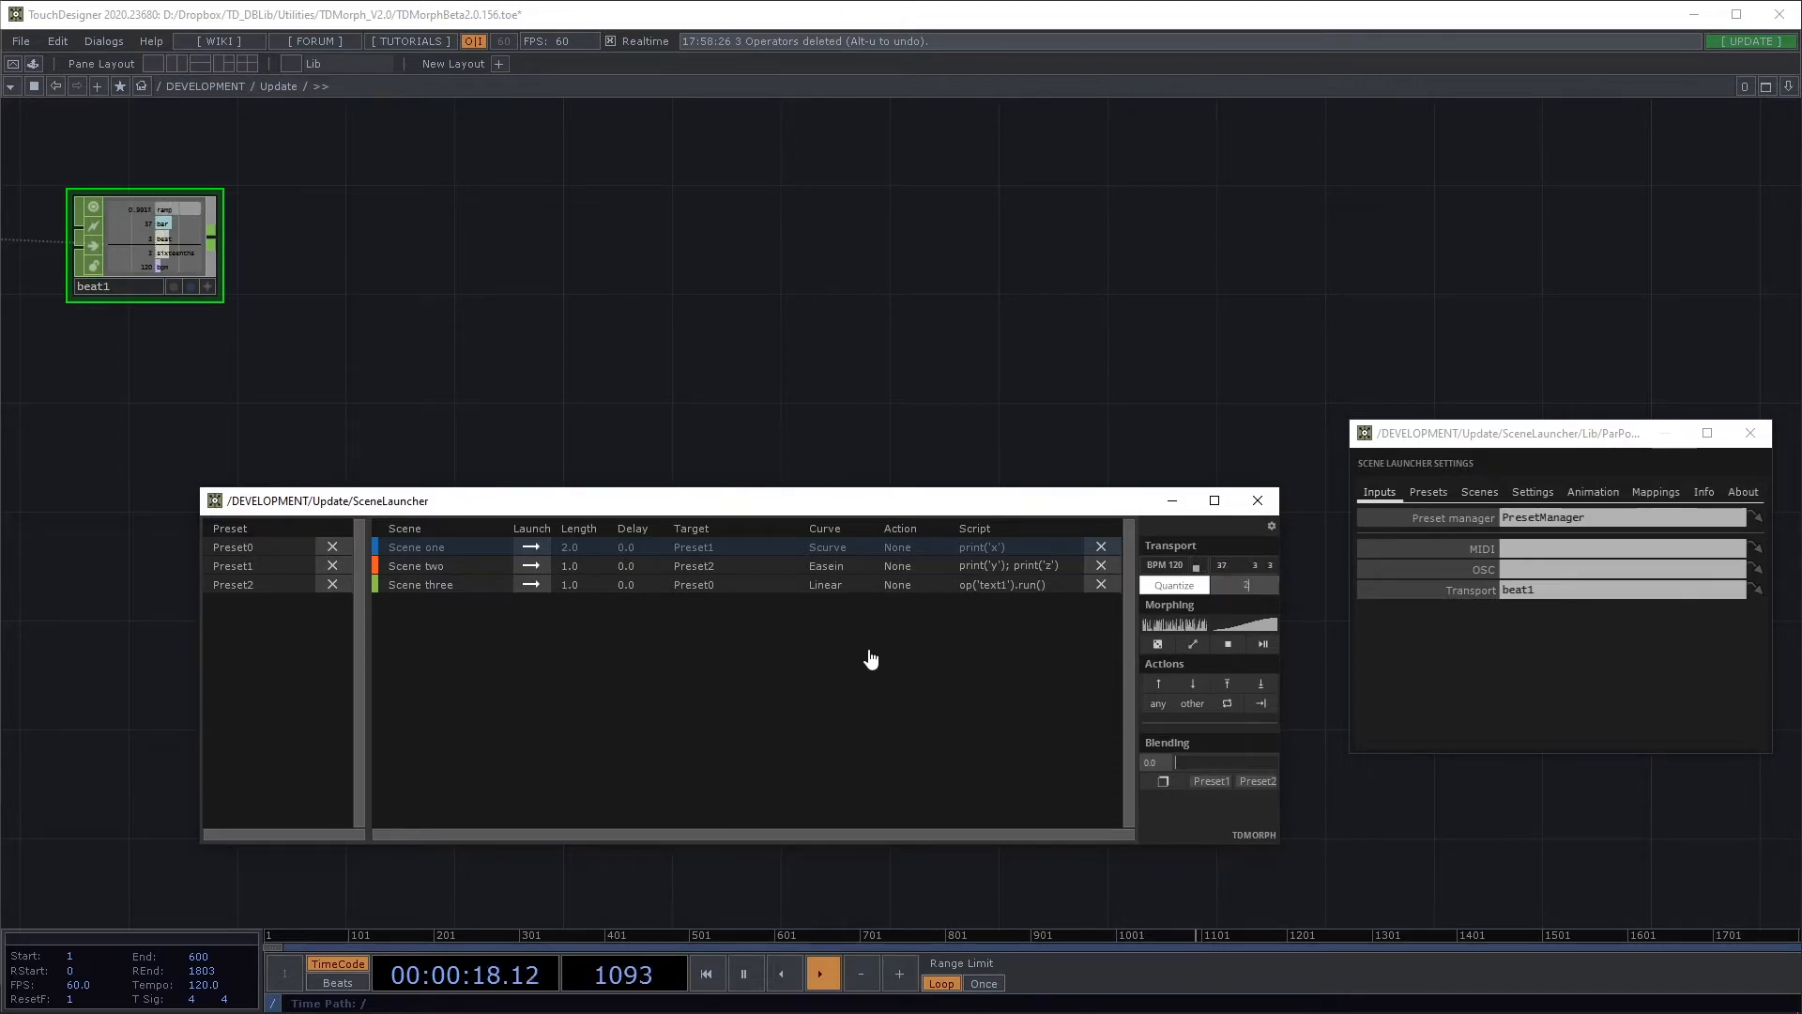
click(533, 549)
click(1164, 588)
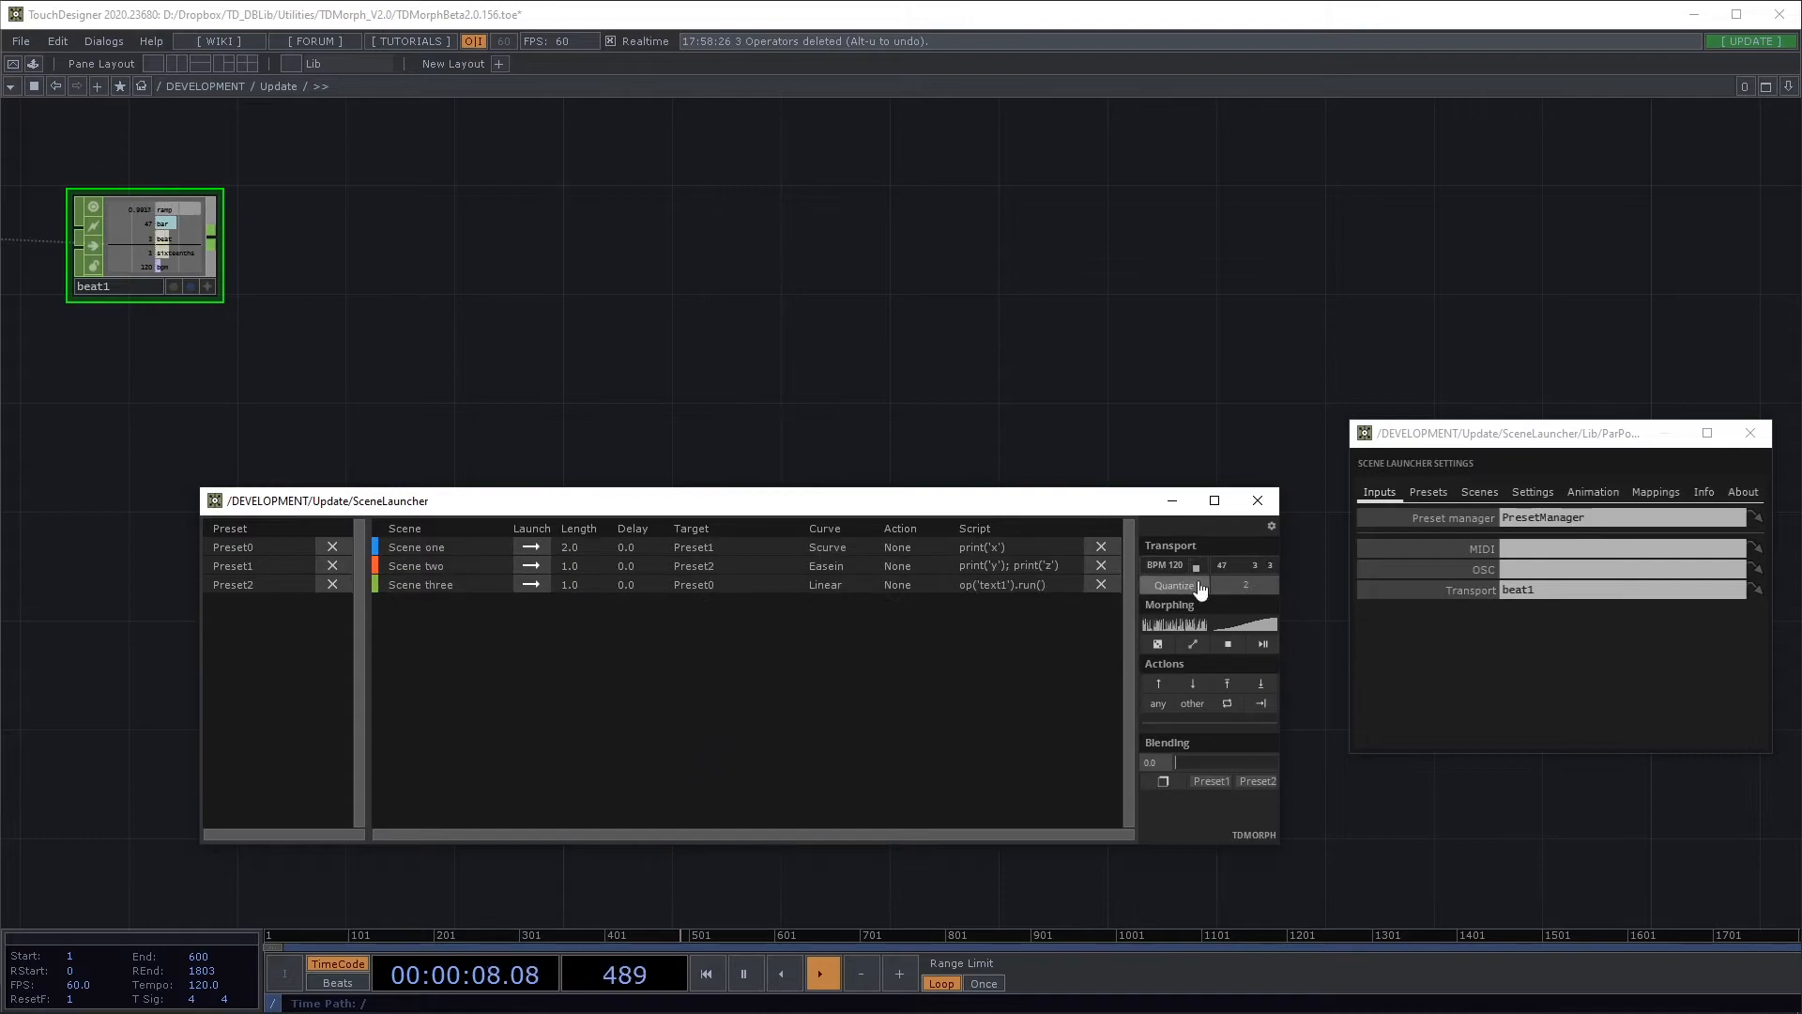
Step: Change the Scene Launcher's scene length measurement to Beats in its settings
click(1478, 496)
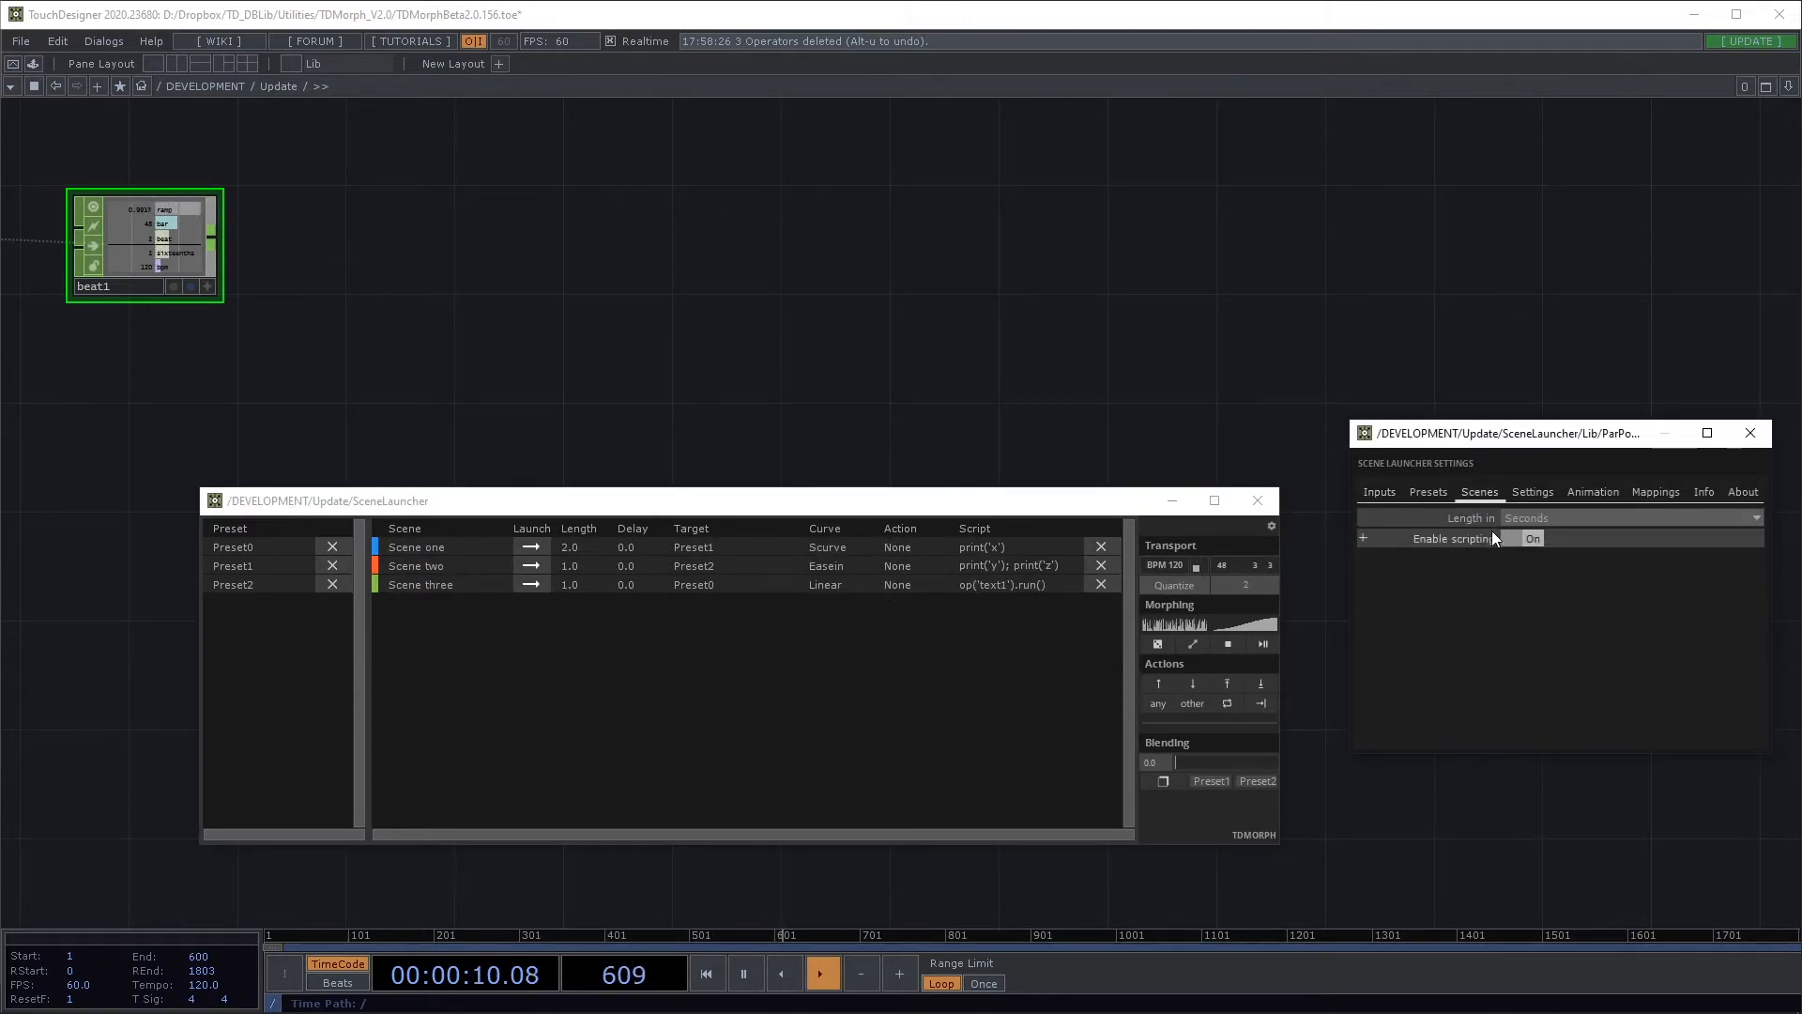
click(1551, 512)
click(1526, 552)
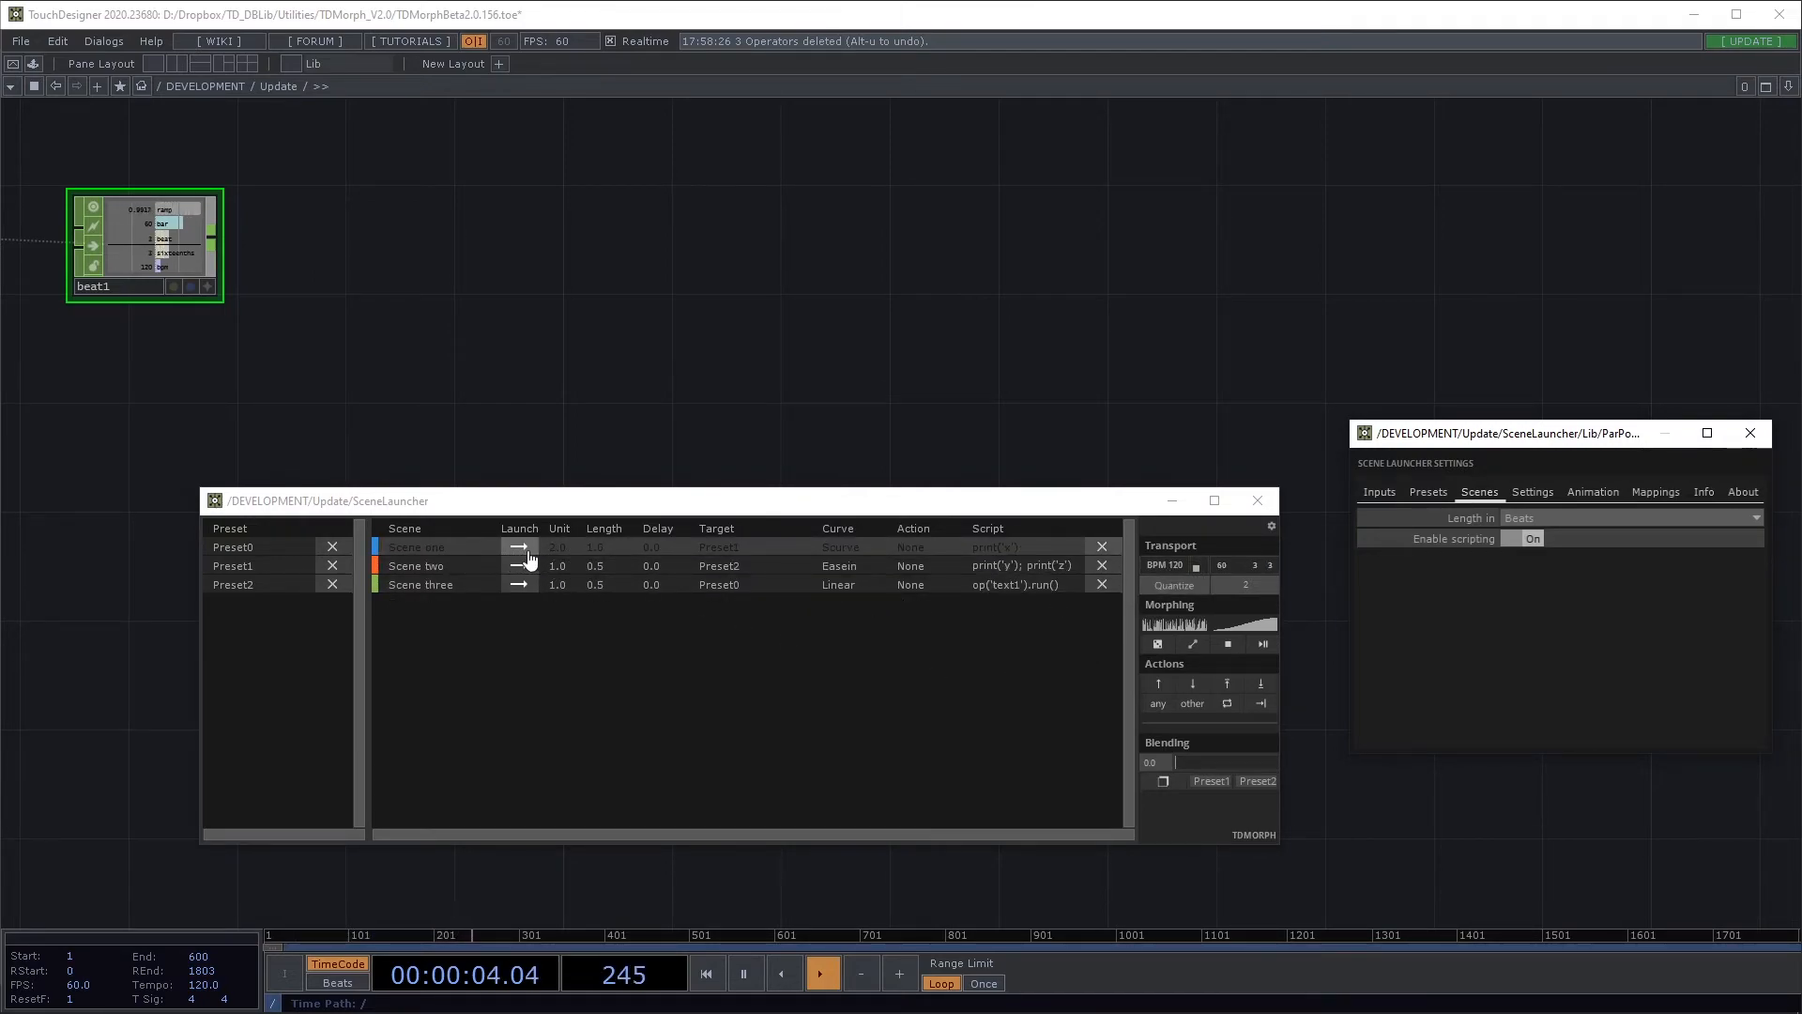
Step: Set Scene one's unit to 1 beat and launch the scene
double_click(562, 551)
text(1)
click(645, 705)
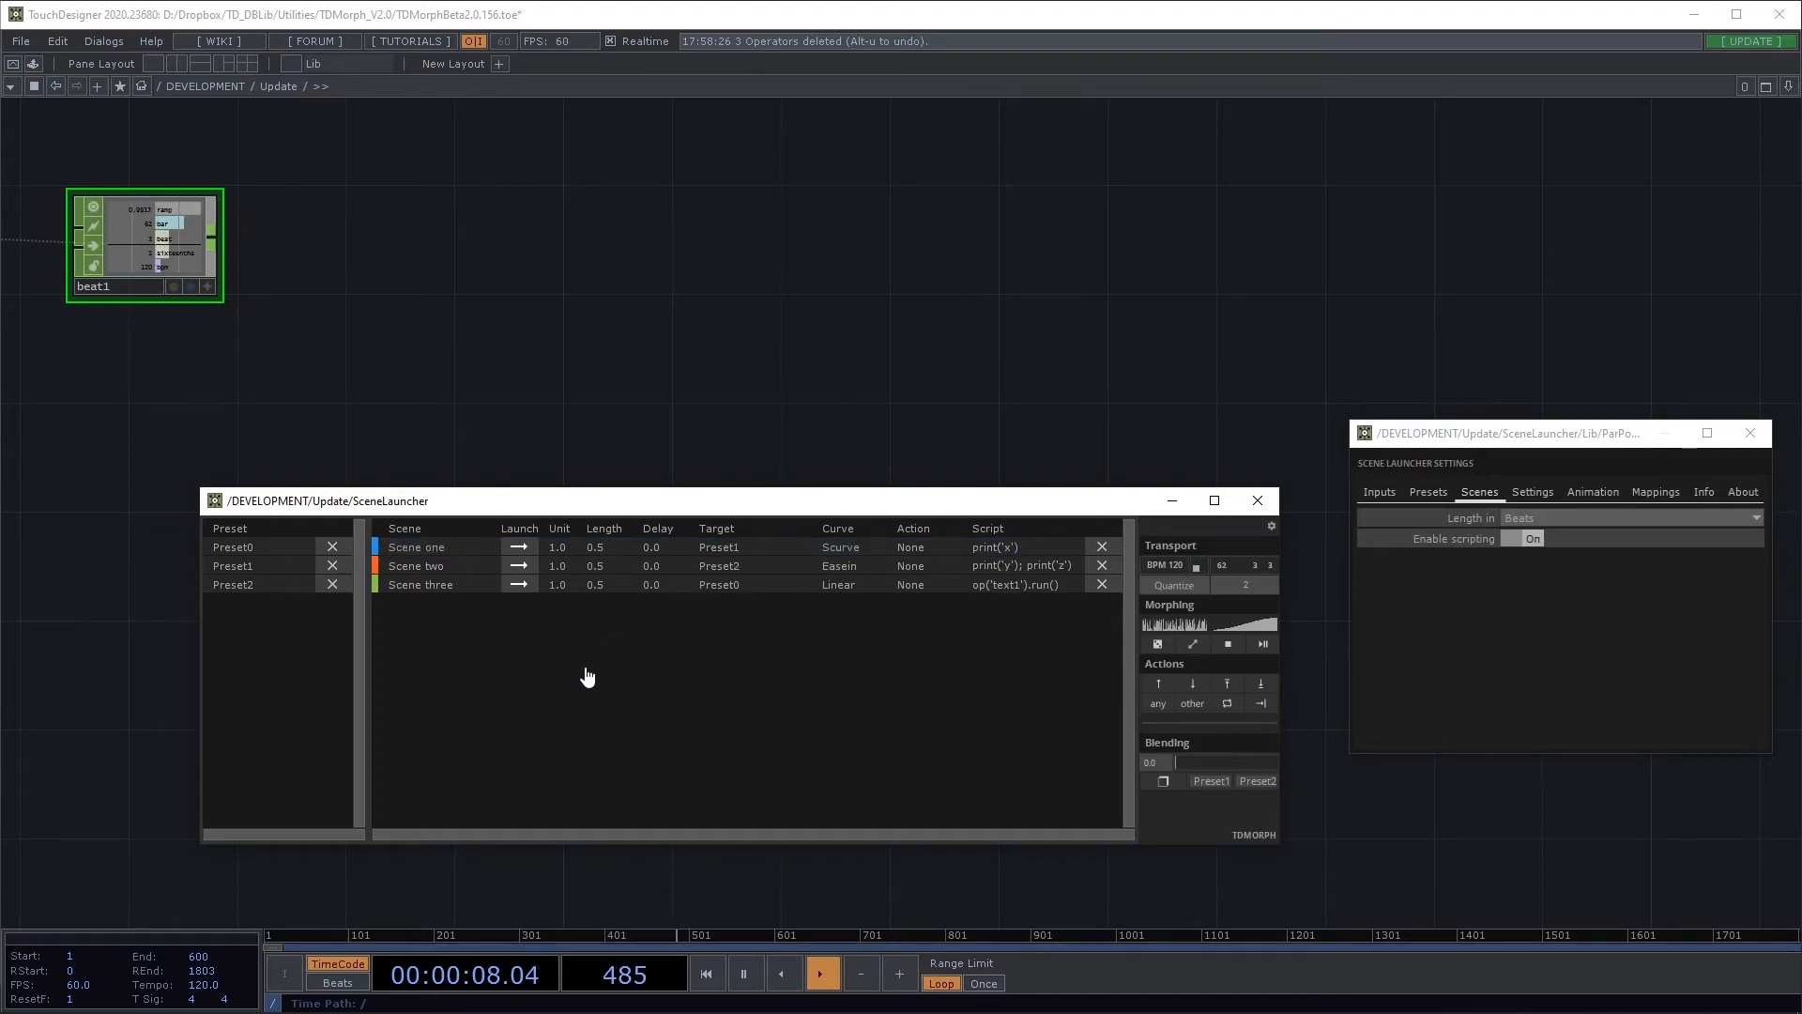
click(518, 549)
Step: Set Scene one's unit to 2 beats
double_click(560, 551)
text(2)
click(611, 679)
Step: Set Scene one's unit to 4 beats, and launch Scene two followed by Scene one
double_click(565, 549)
text(4)
click(632, 722)
click(531, 566)
click(518, 547)
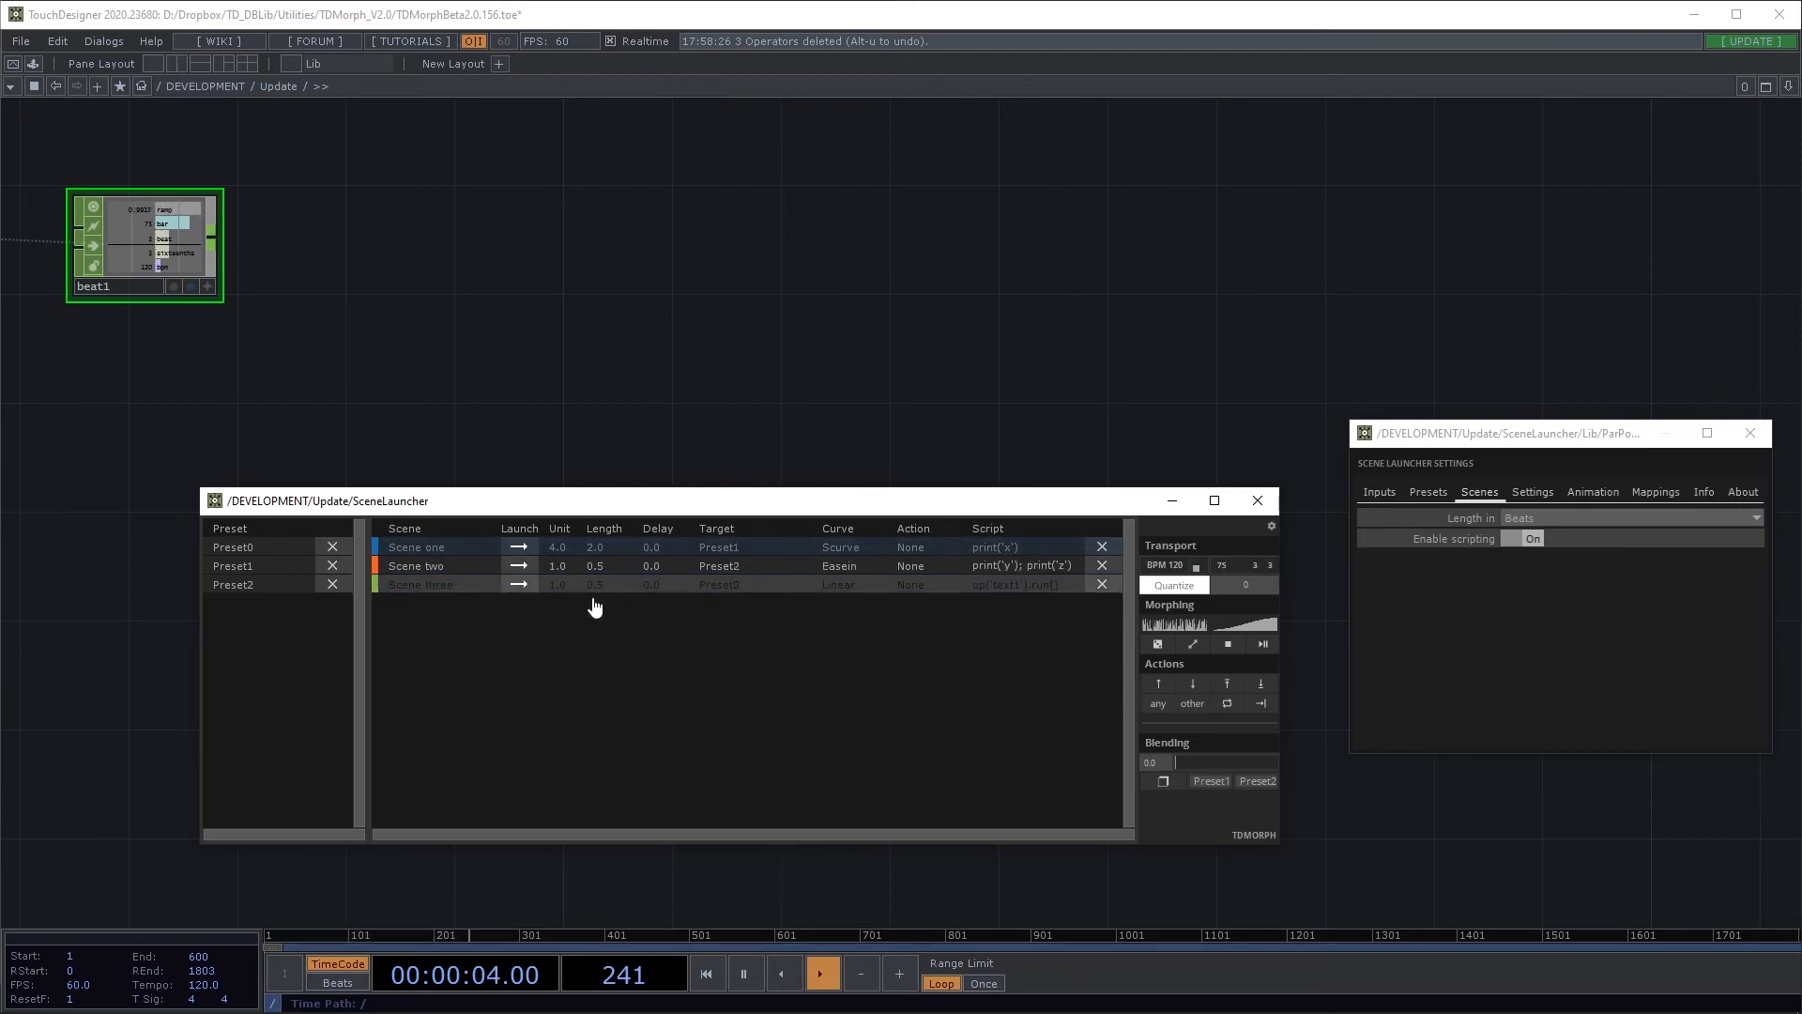
Step: Switch the scene length measurement to Bars and set Scene one's unit to 1
click(1520, 524)
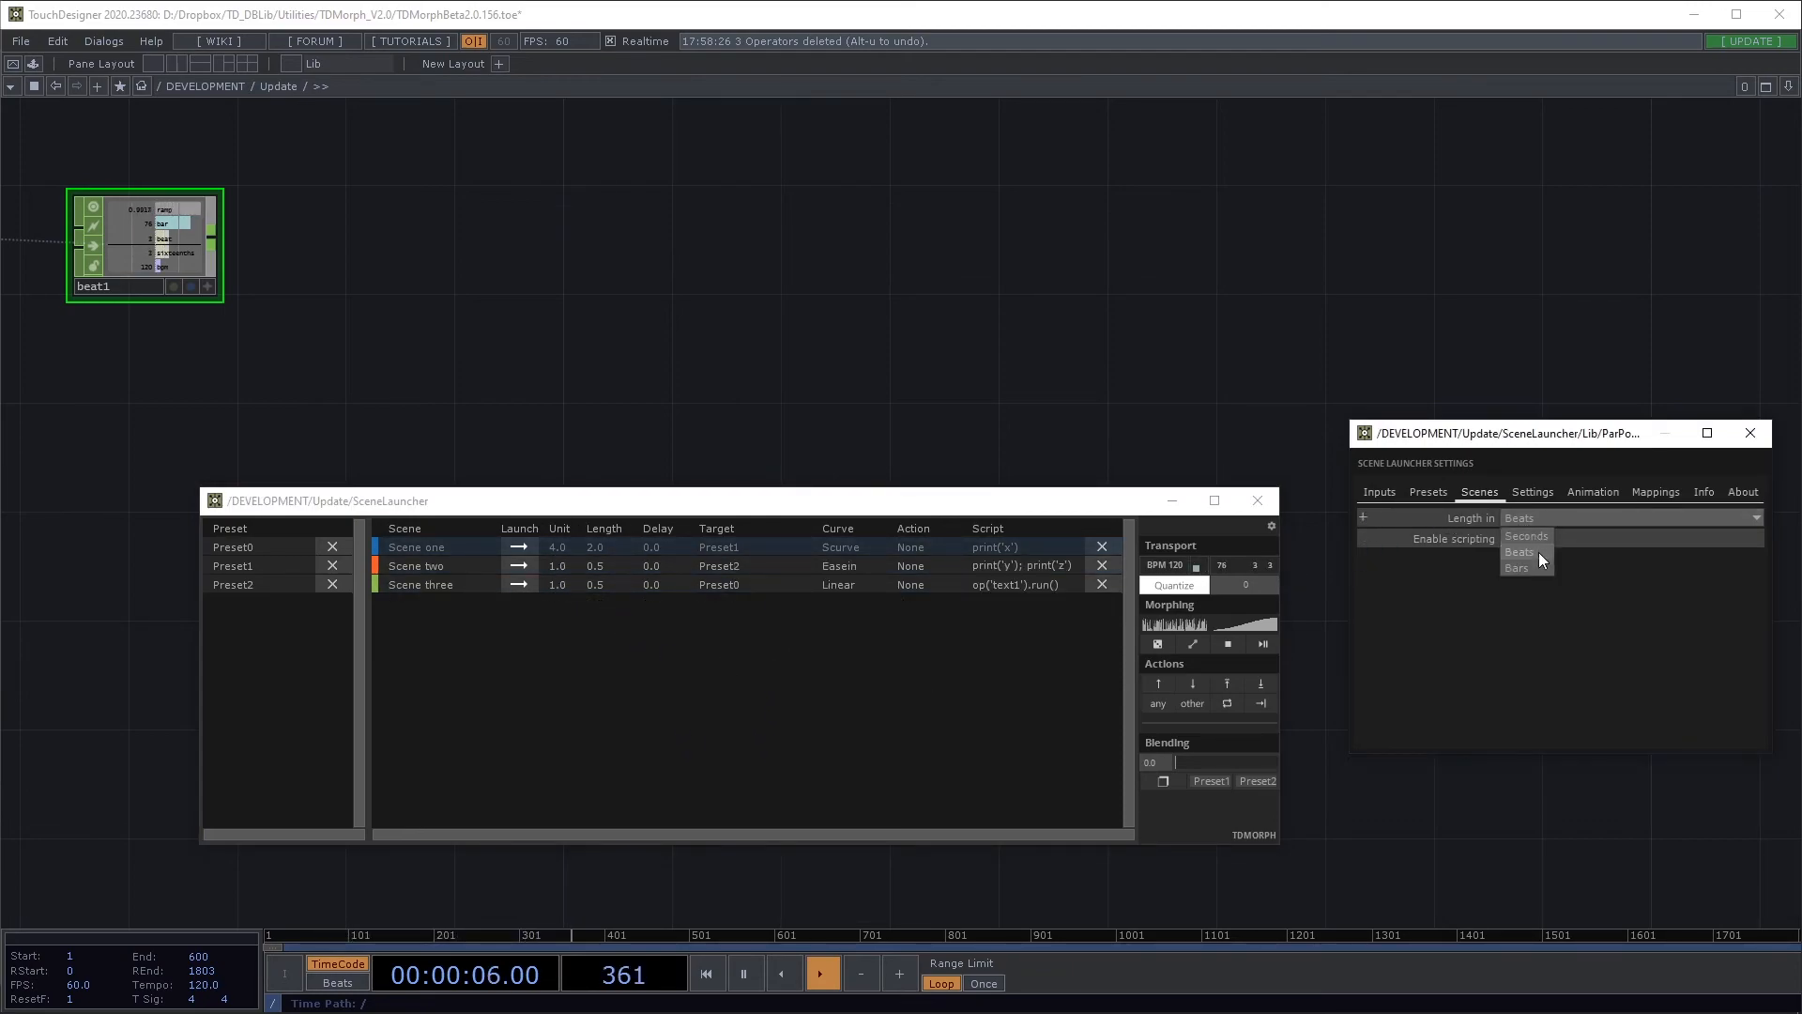
click(1532, 563)
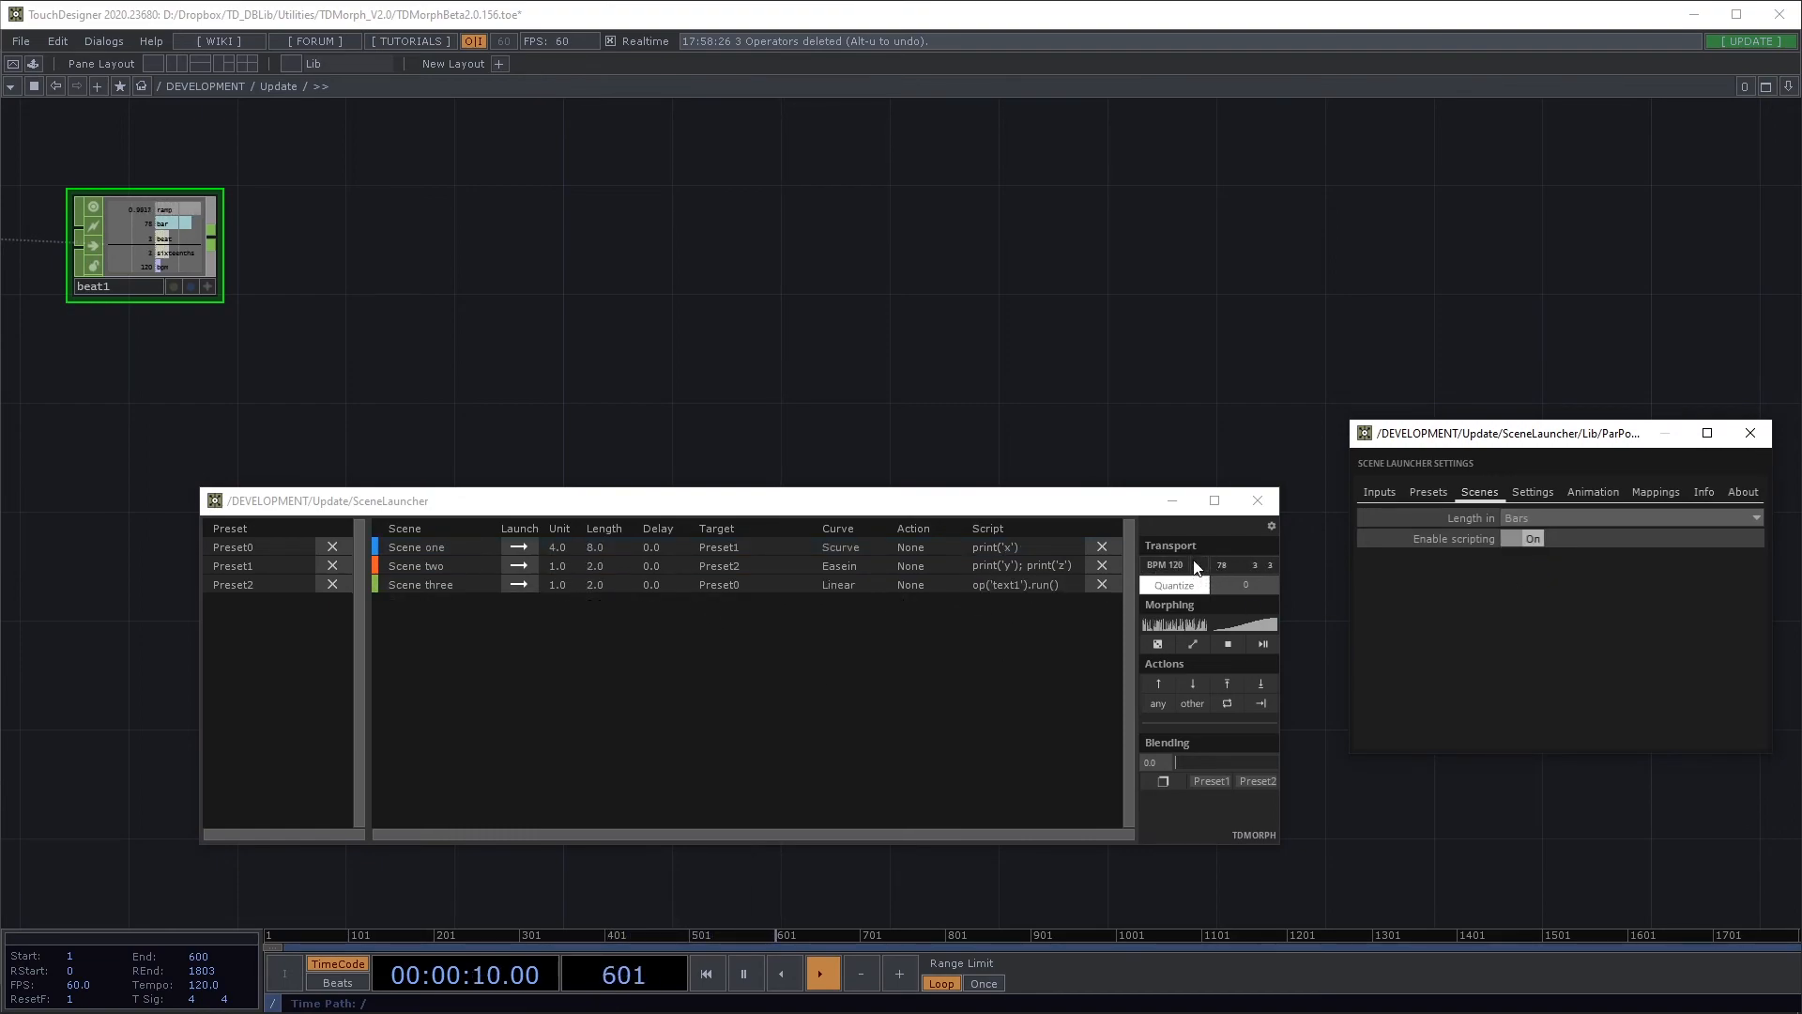
click(564, 551)
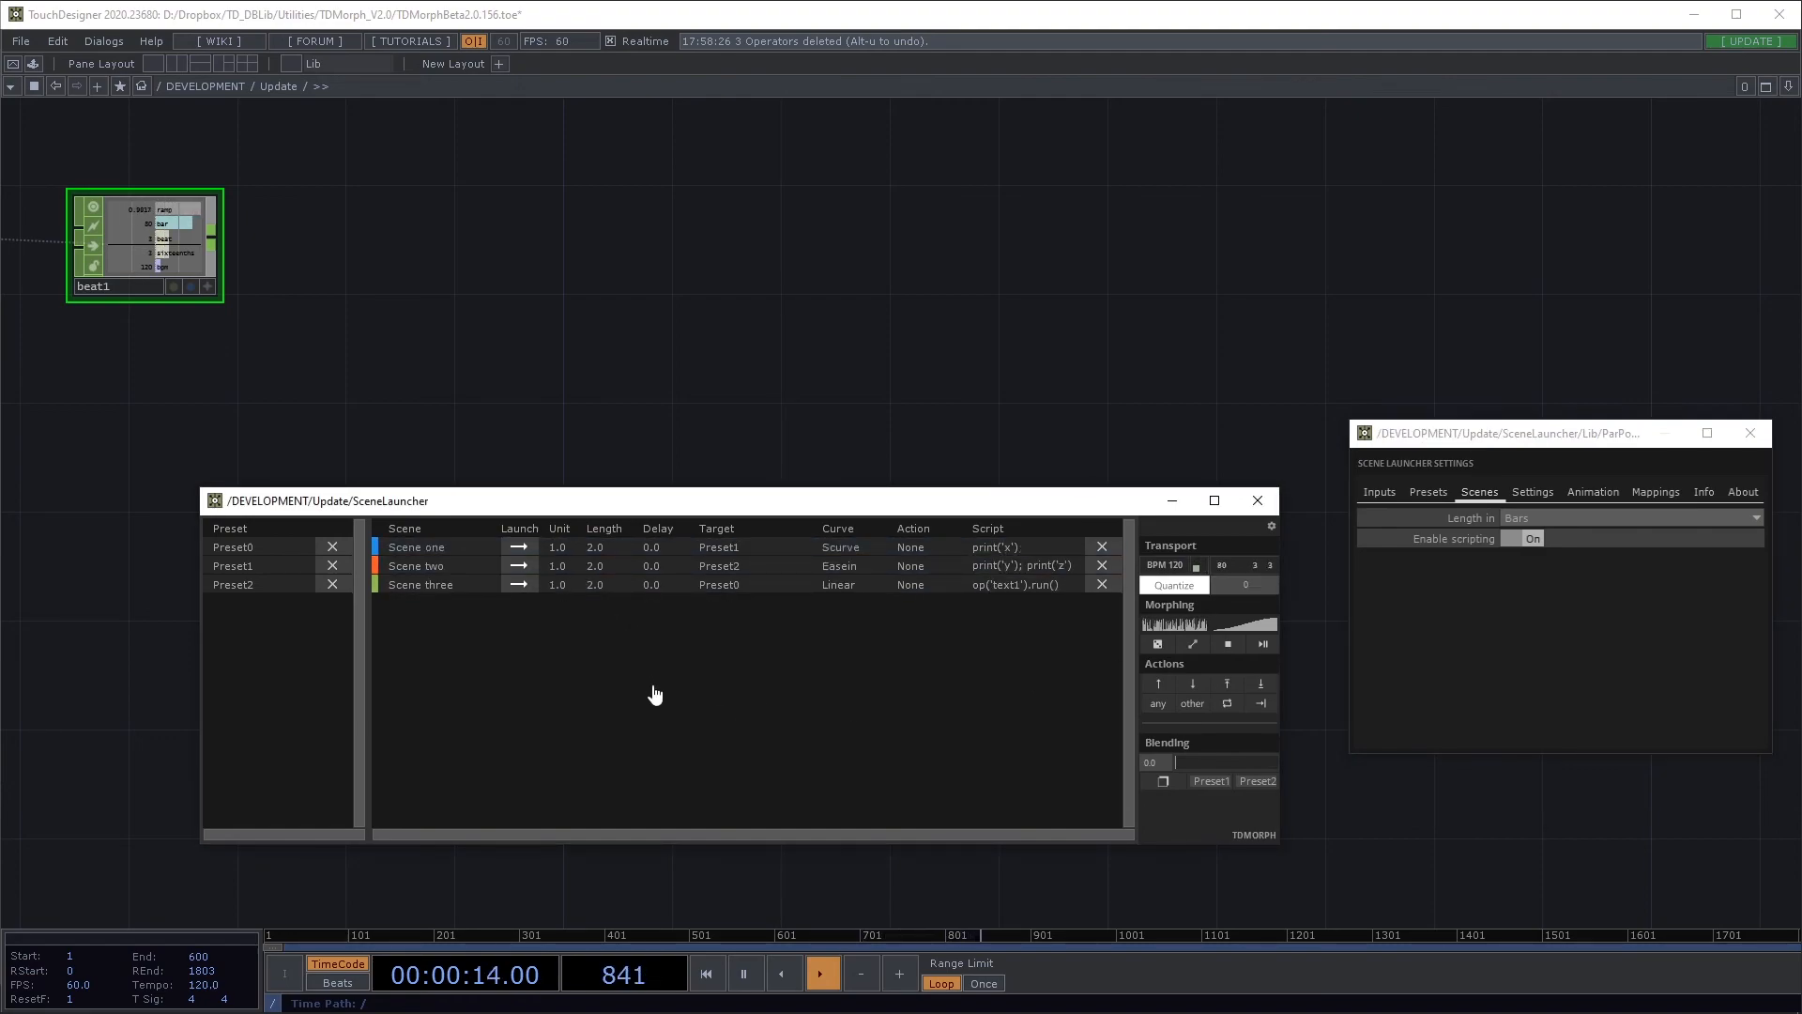
click(554, 547)
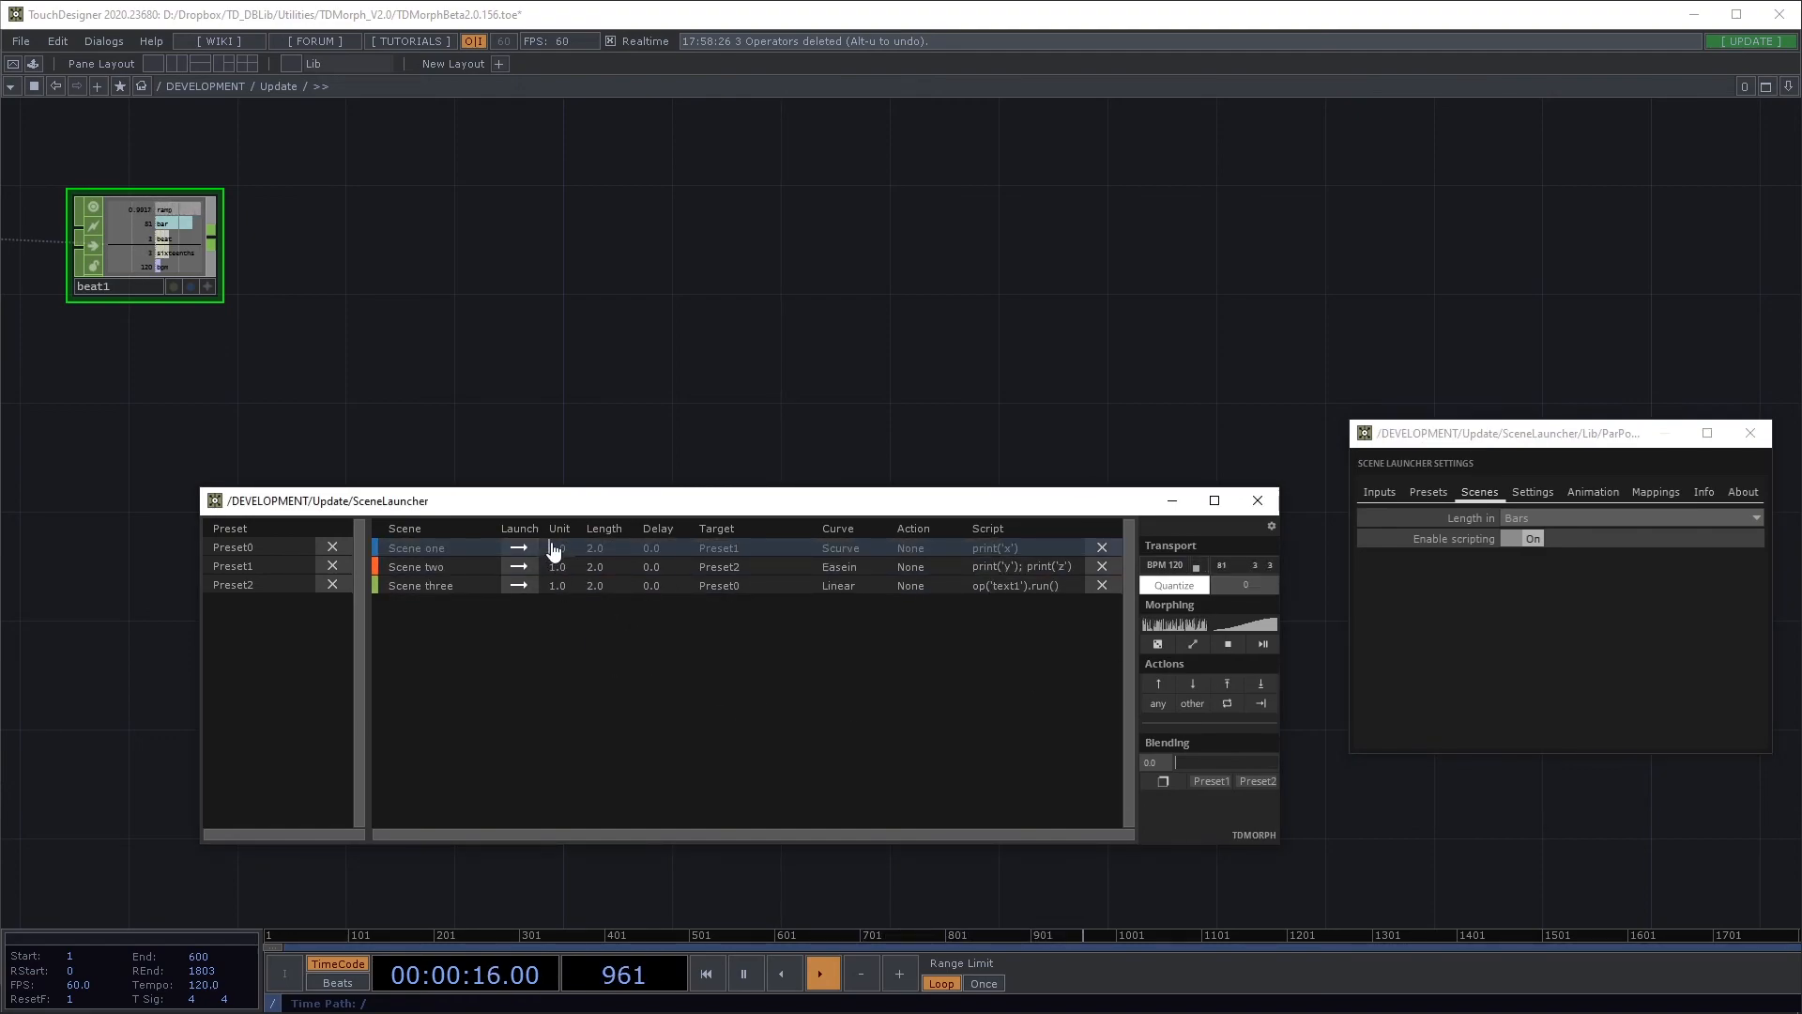